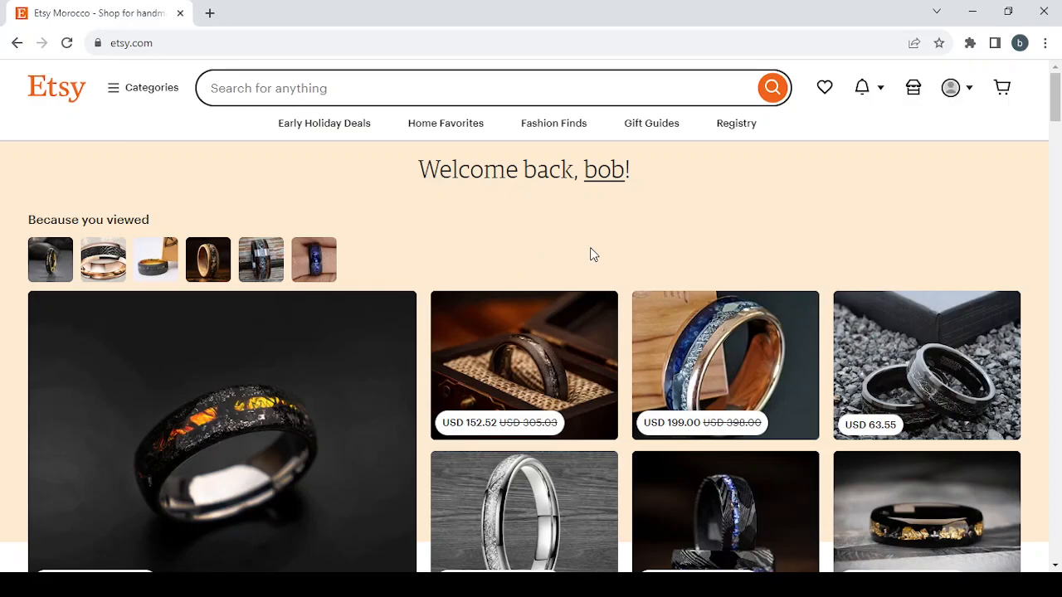
Step: Browse the ring recommendations on the Etsy homepage, from the recently viewed suggestions down to the sponsored listings by Etsy sellers
scroll(591, 254, down, 2)
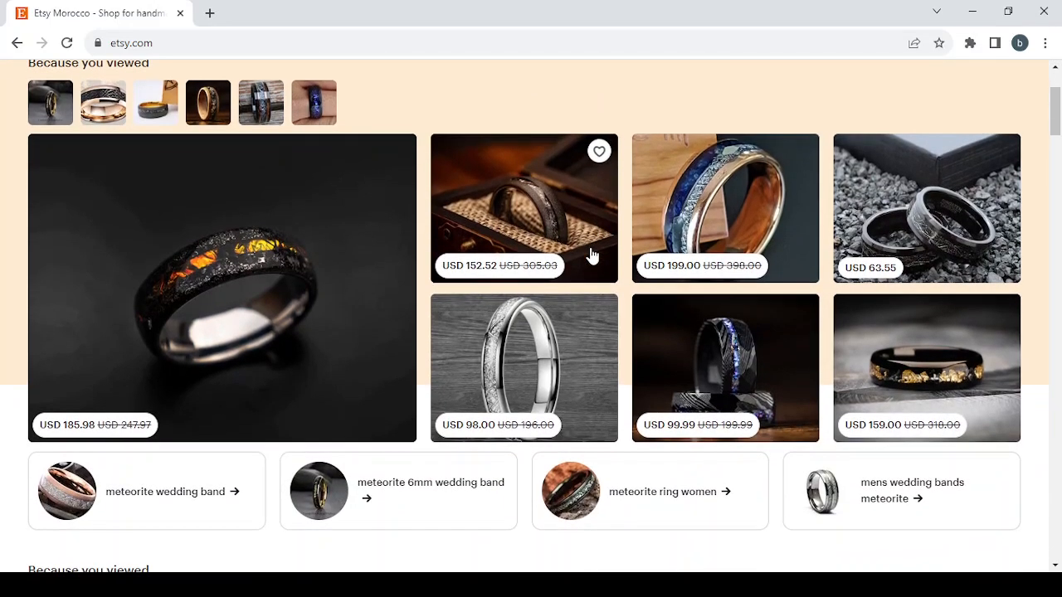
scroll(591, 254, down, 1)
scroll(590, 255, up, 3)
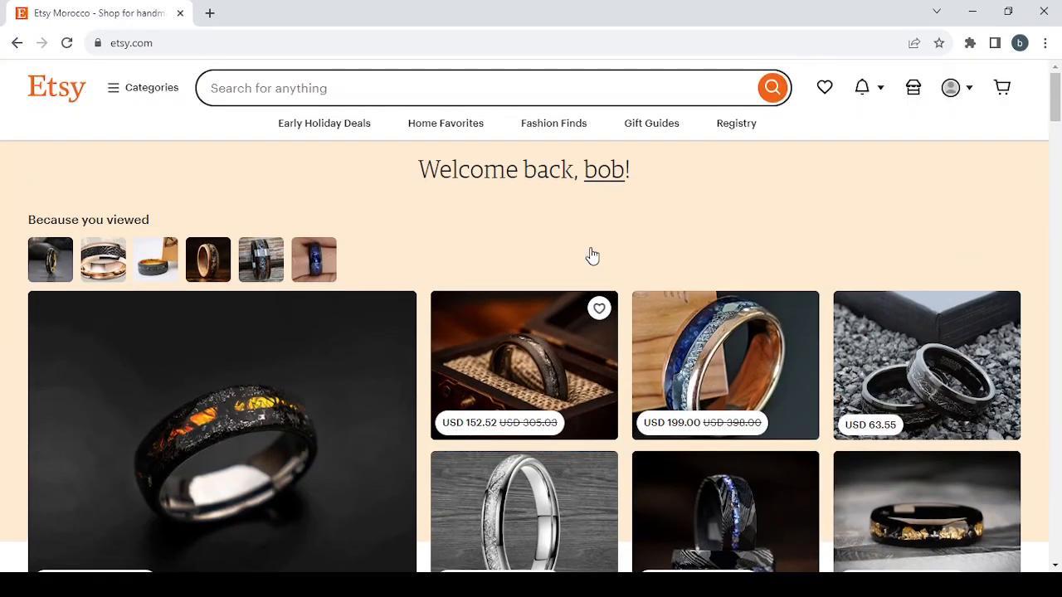
scroll(590, 254, down, 2)
scroll(591, 249, down, 4)
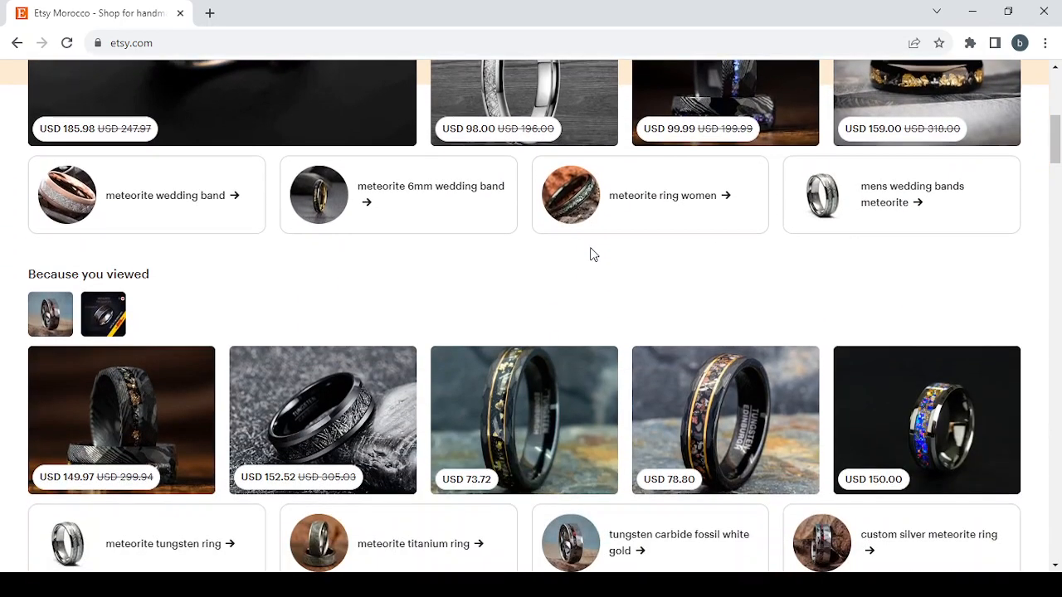
scroll(591, 254, down, 1)
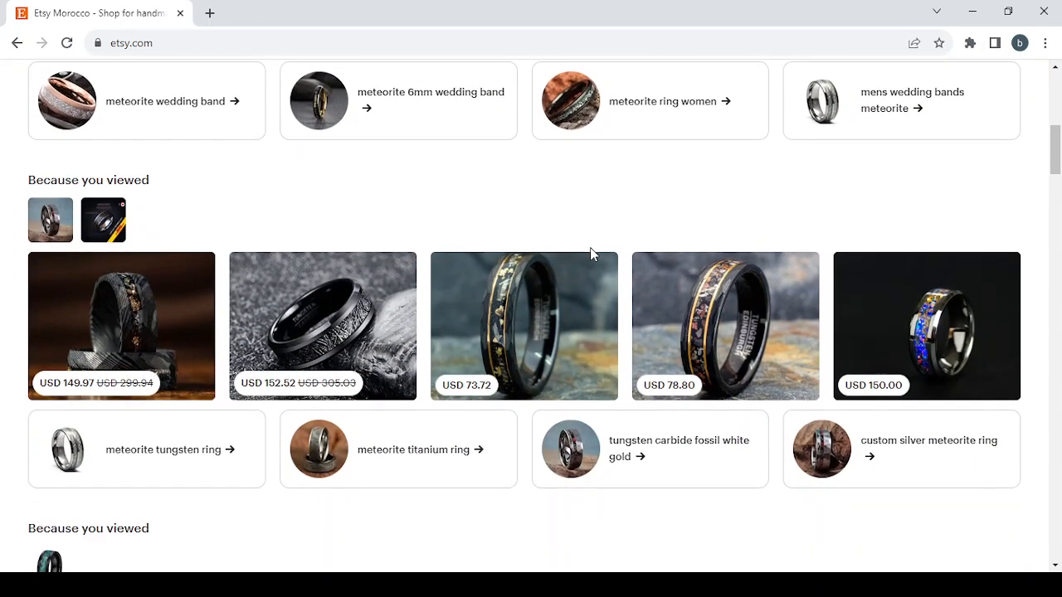
scroll(590, 254, down, 1)
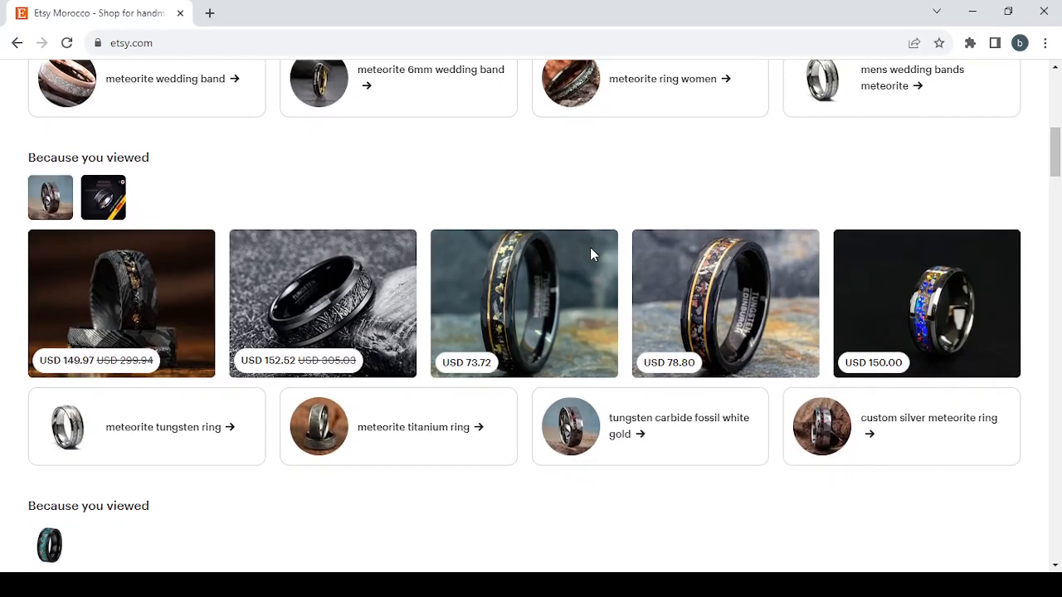
scroll(592, 254, up, 5)
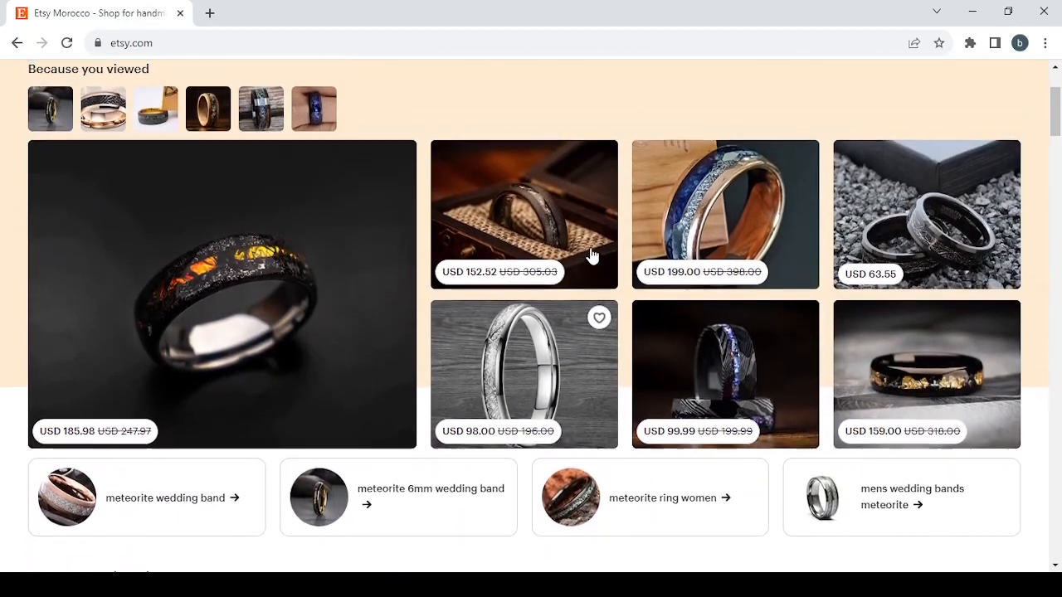
scroll(591, 254, down, 7)
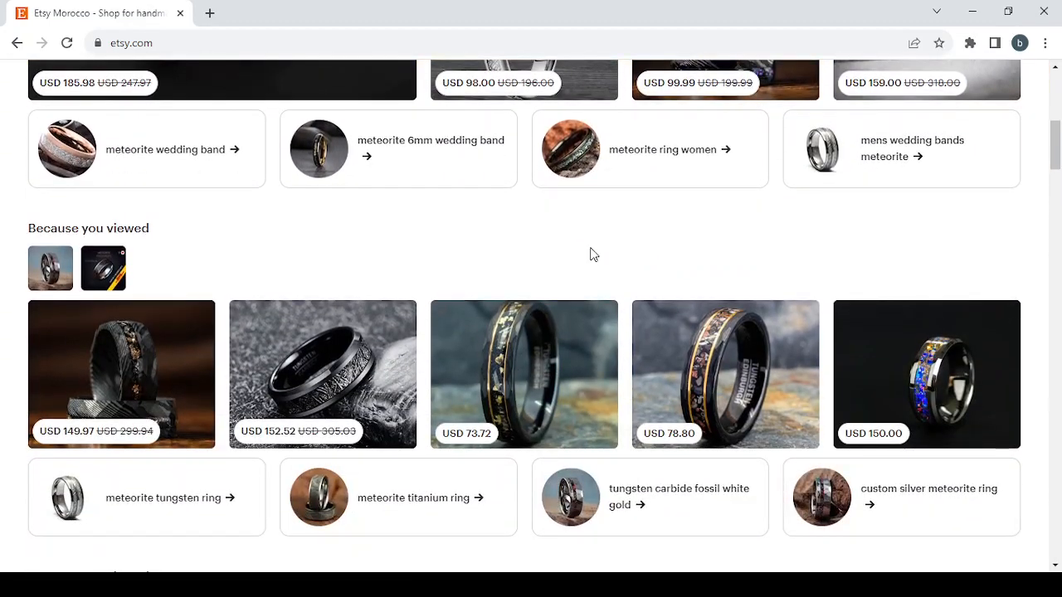
scroll(591, 254, down, 2)
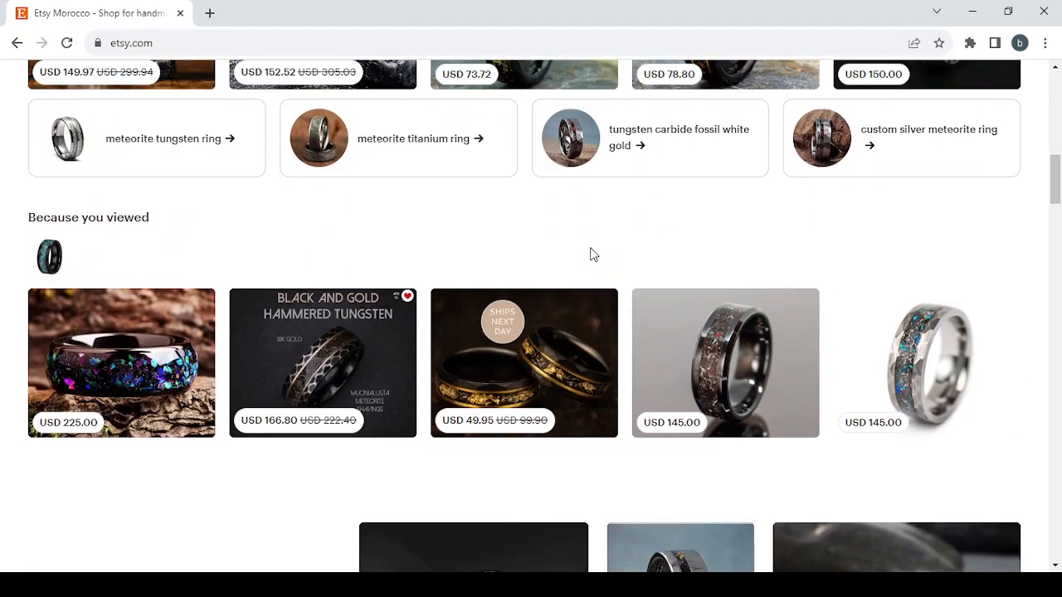
scroll(593, 255, down, 2)
scroll(592, 255, down, 4)
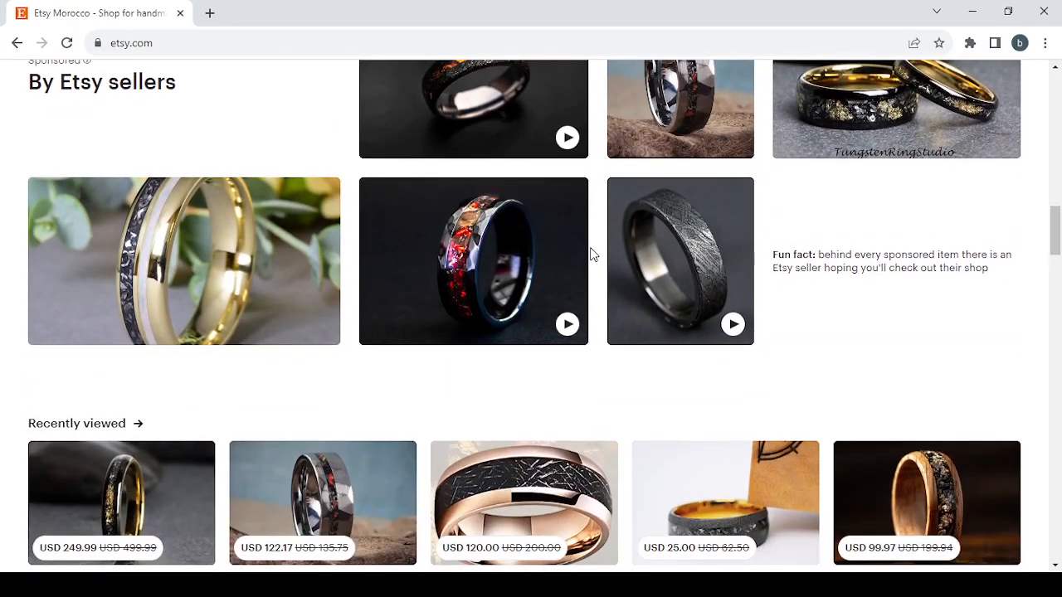
scroll(589, 253, up, 1)
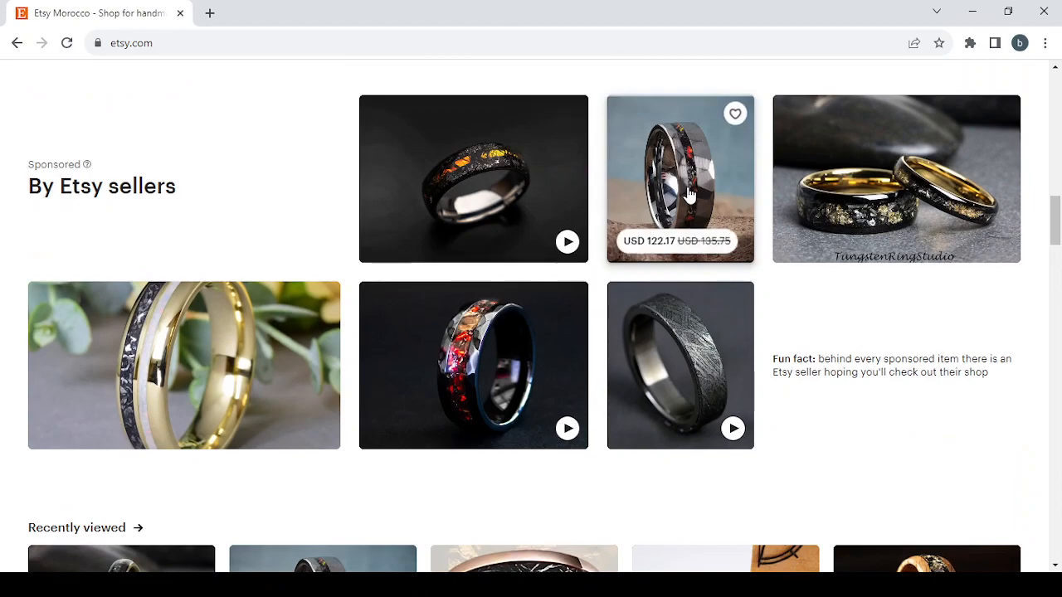
Step: Open the sponsored meteorite titanium wedding ring listing and view its photos through to the ring width comparison picture
click(646, 380)
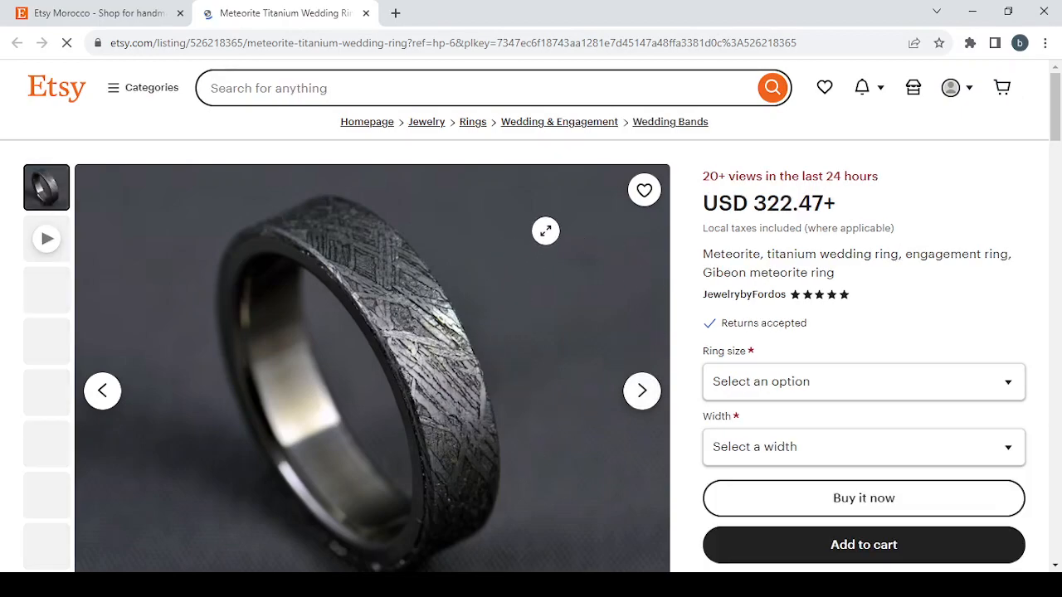
scroll(635, 278, down, 1)
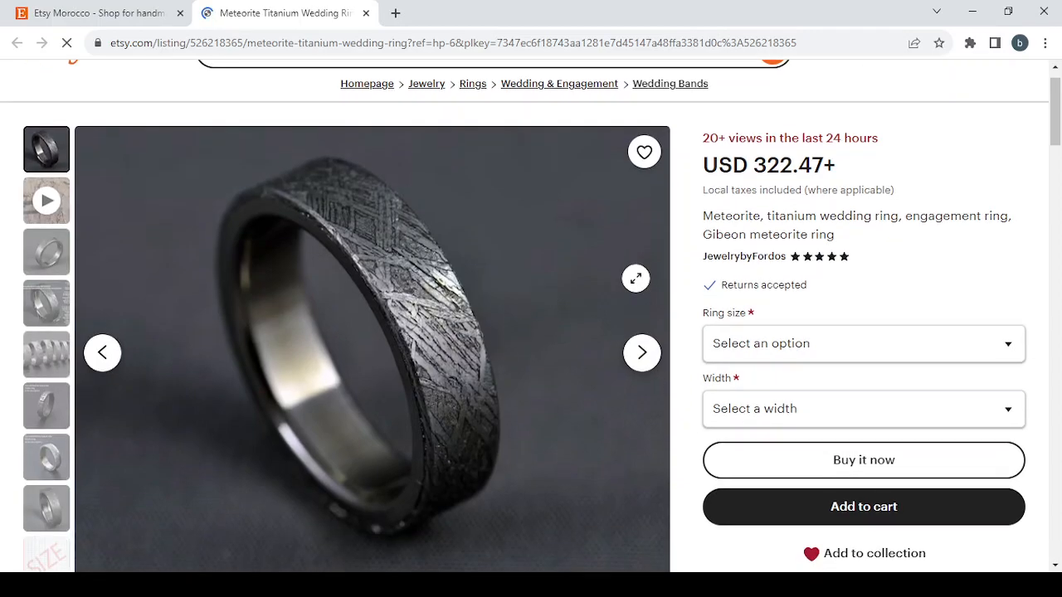
click(644, 363)
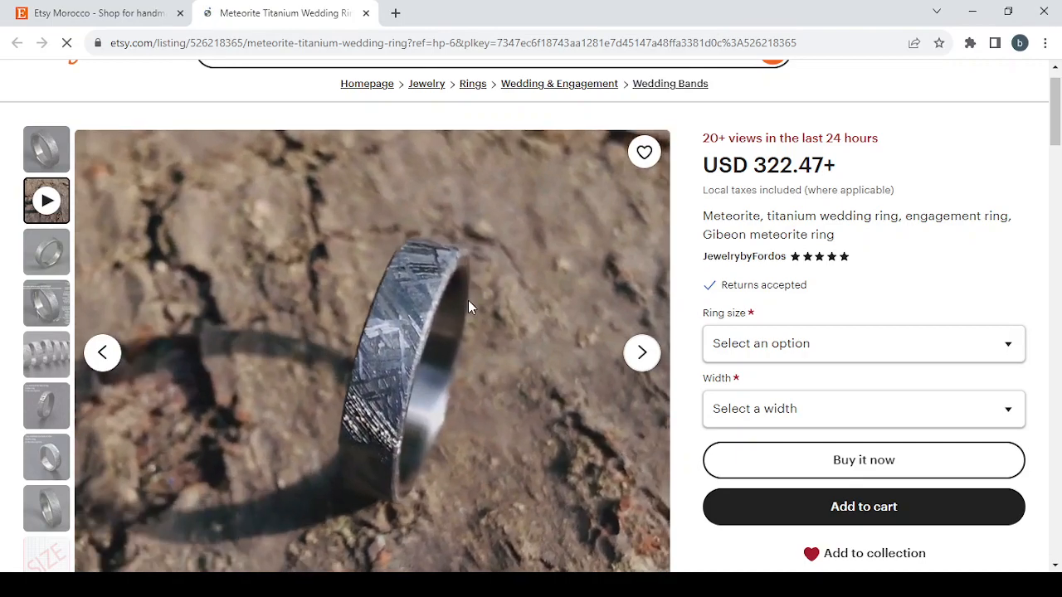
scroll(468, 301, down, 4)
scroll(468, 301, up, 2)
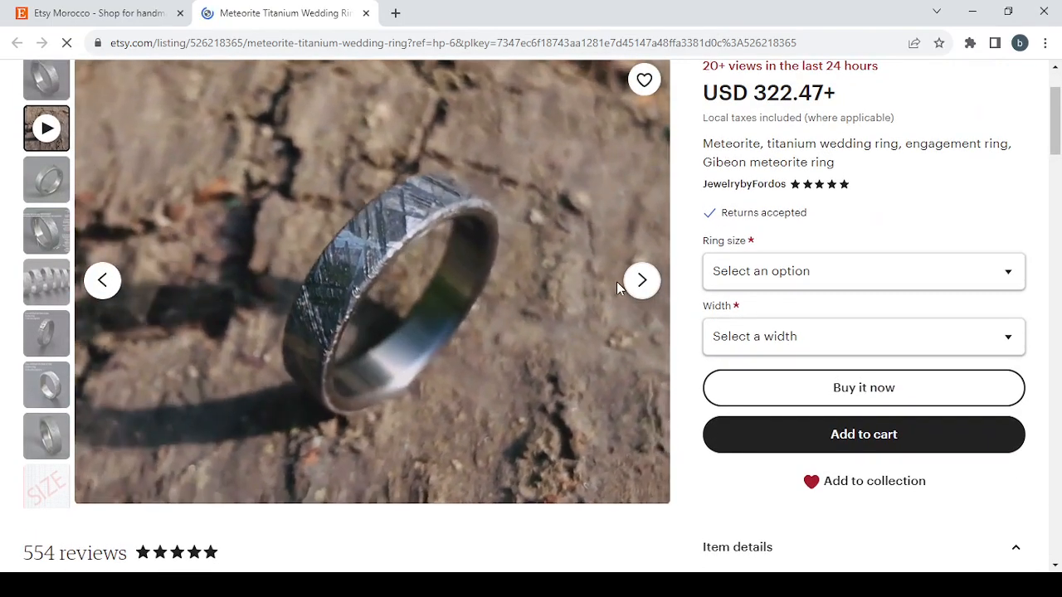
click(643, 282)
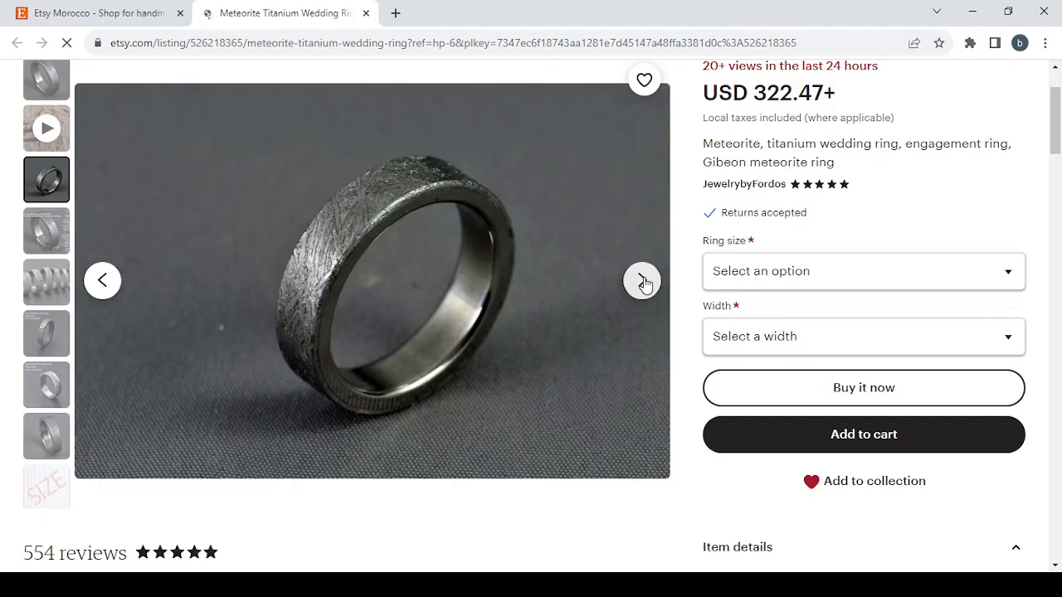
click(645, 284)
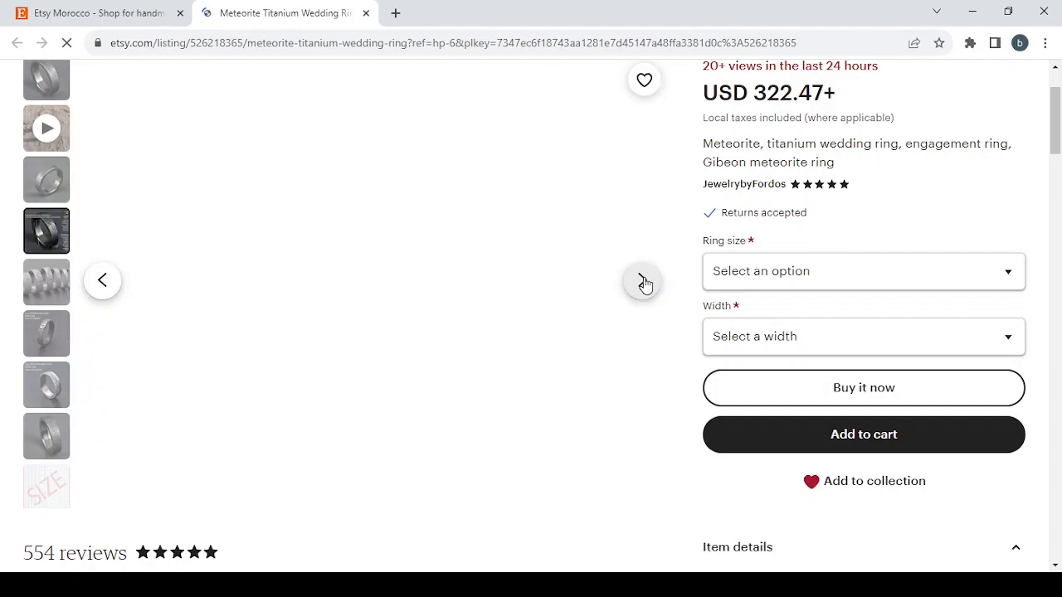
click(645, 284)
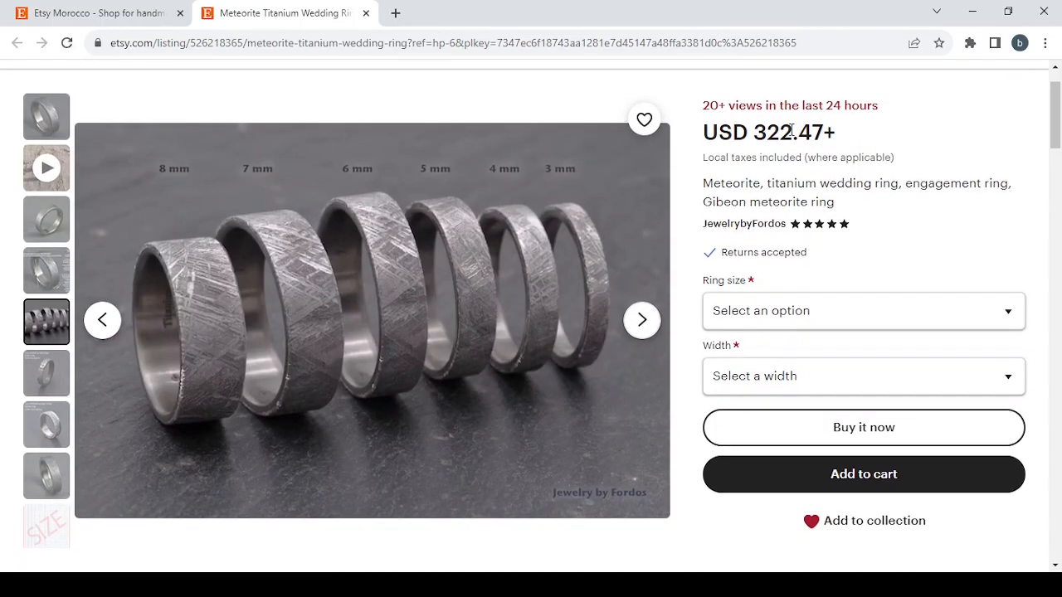
Step: Review the ring listing's item details, customer reviews, and shipping and return policies, and close the listing
scroll(870, 217, down, 1)
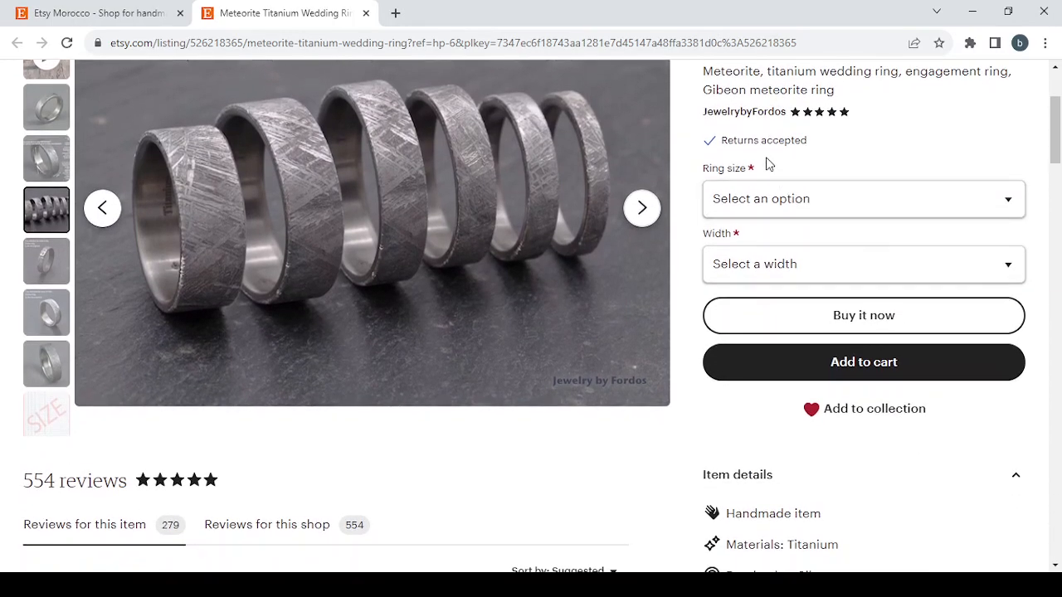
scroll(742, 245, down, 3)
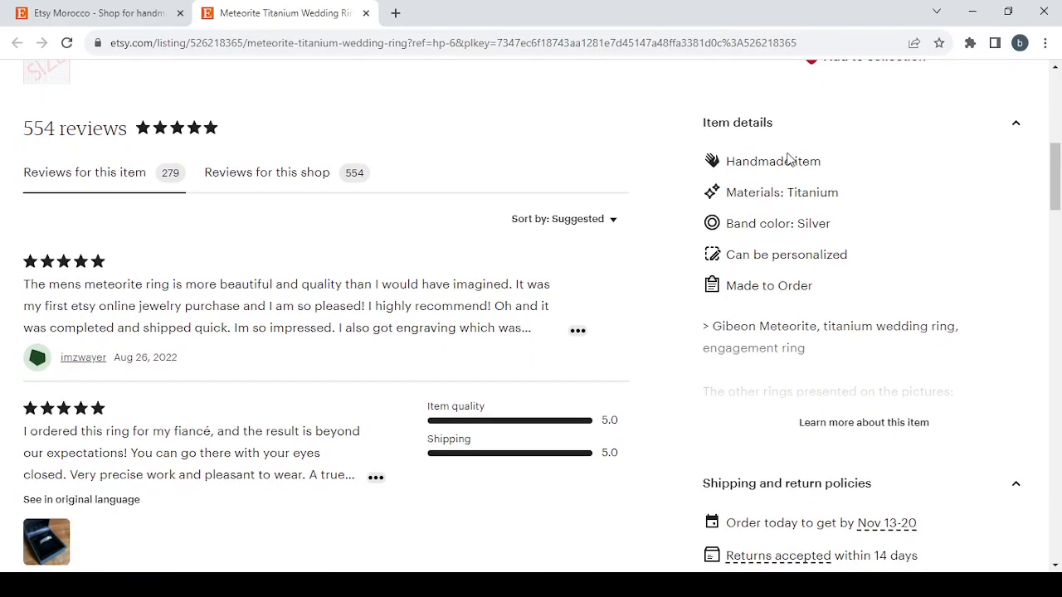
scroll(806, 233, down, 1)
scroll(806, 239, down, 1)
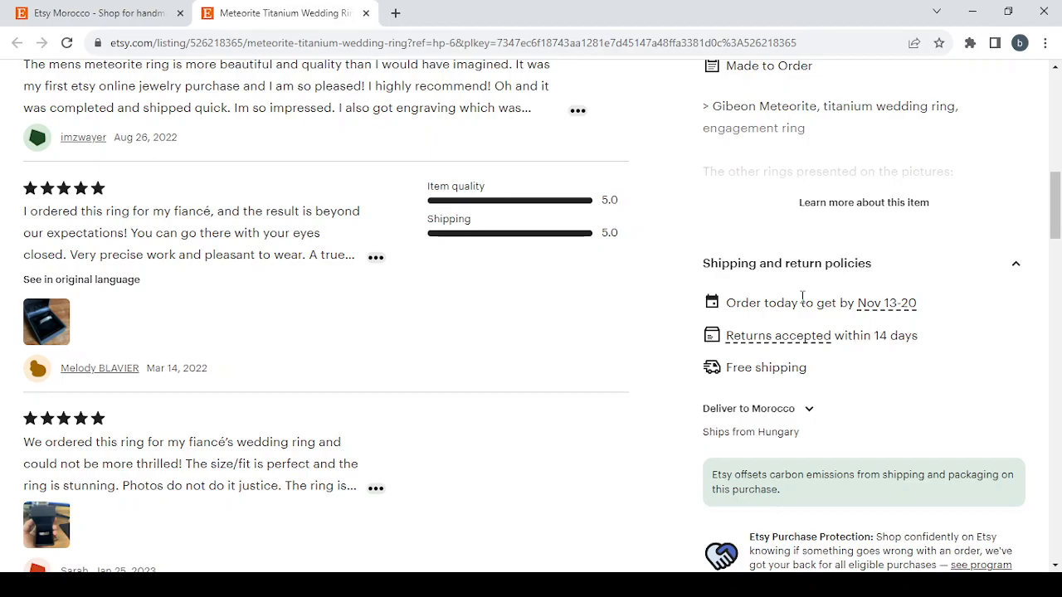
scroll(820, 284, down, 2)
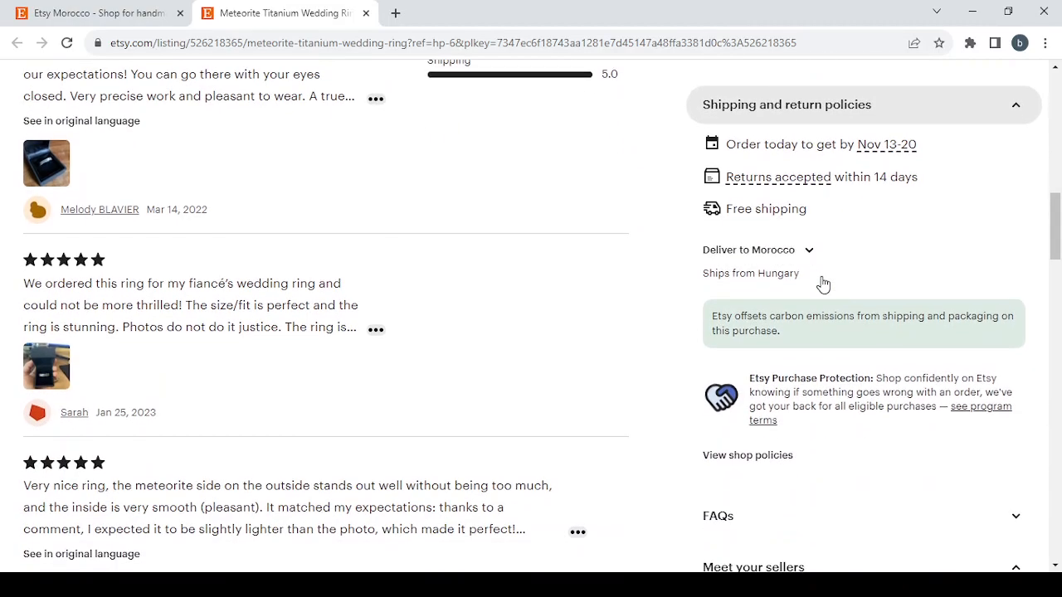
scroll(823, 284, up, 1)
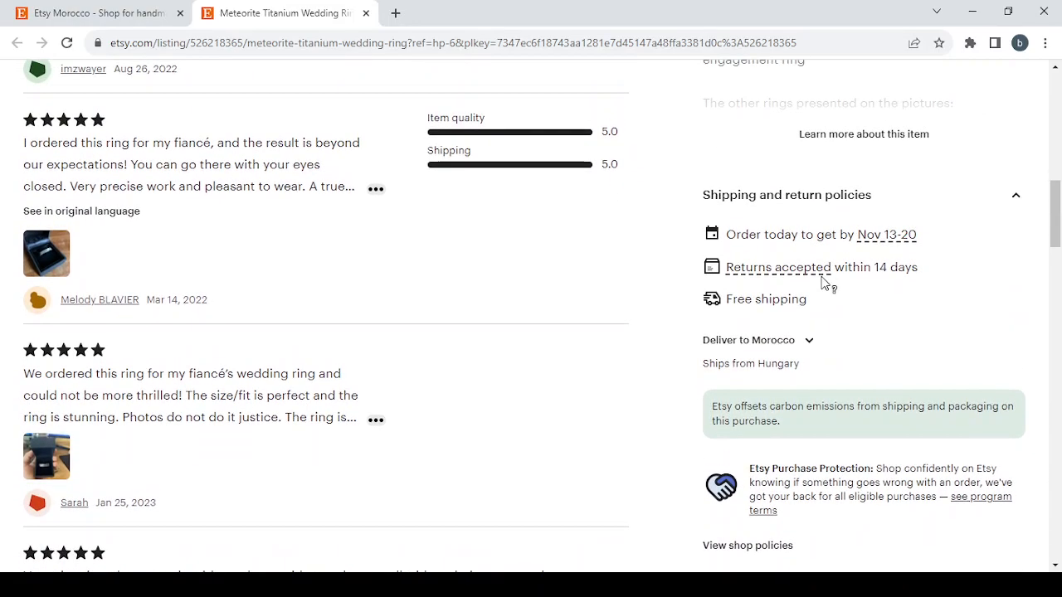
scroll(824, 283, up, 9)
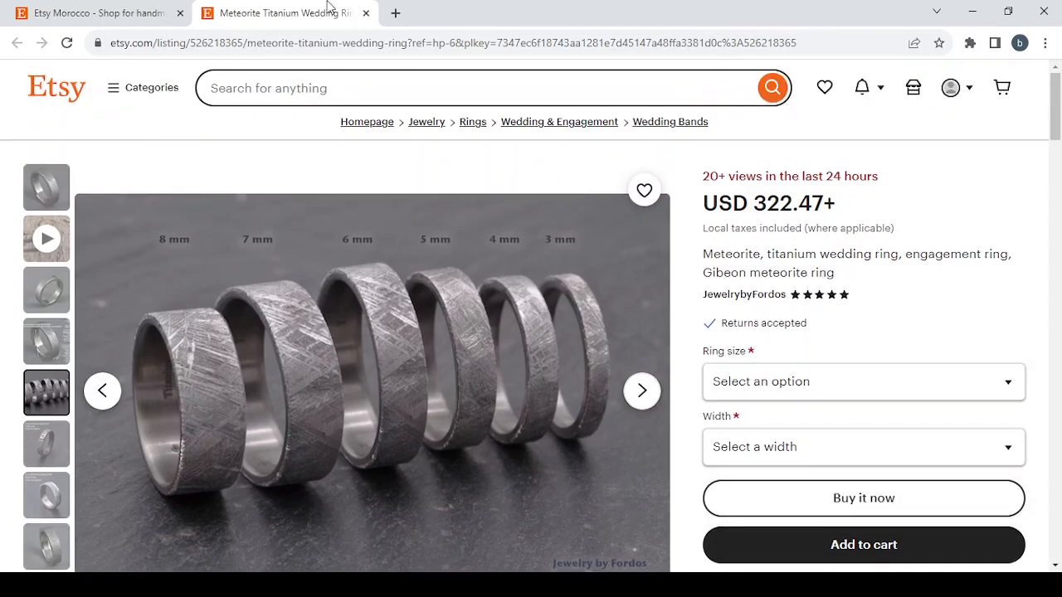
click(366, 12)
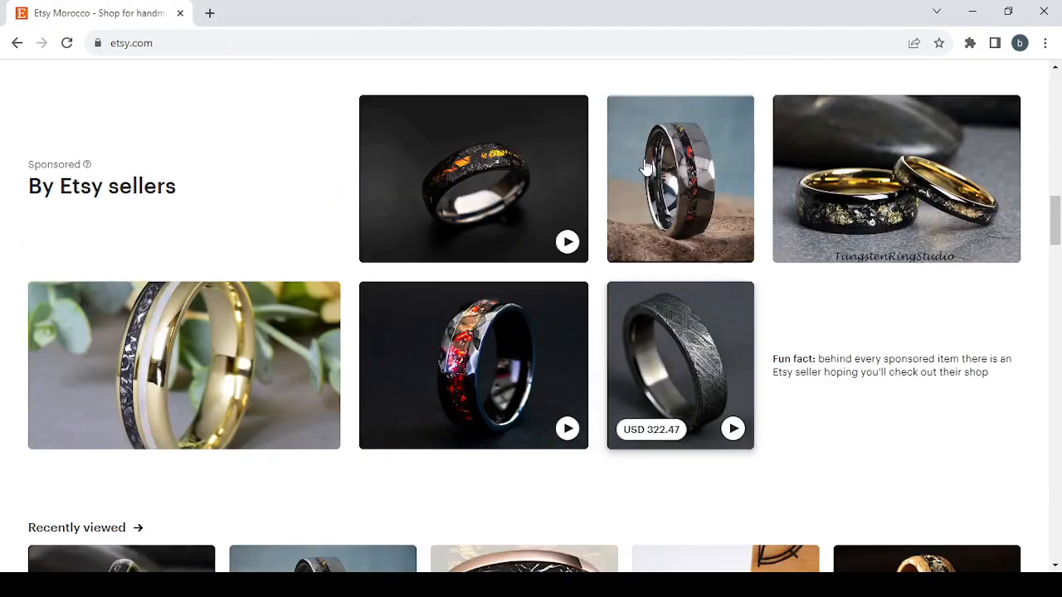
Step: Open Shop Manager and go back to the Shop preferences stage of the shop setup
mouse_move(683, 214)
scroll(682, 209, up, 15)
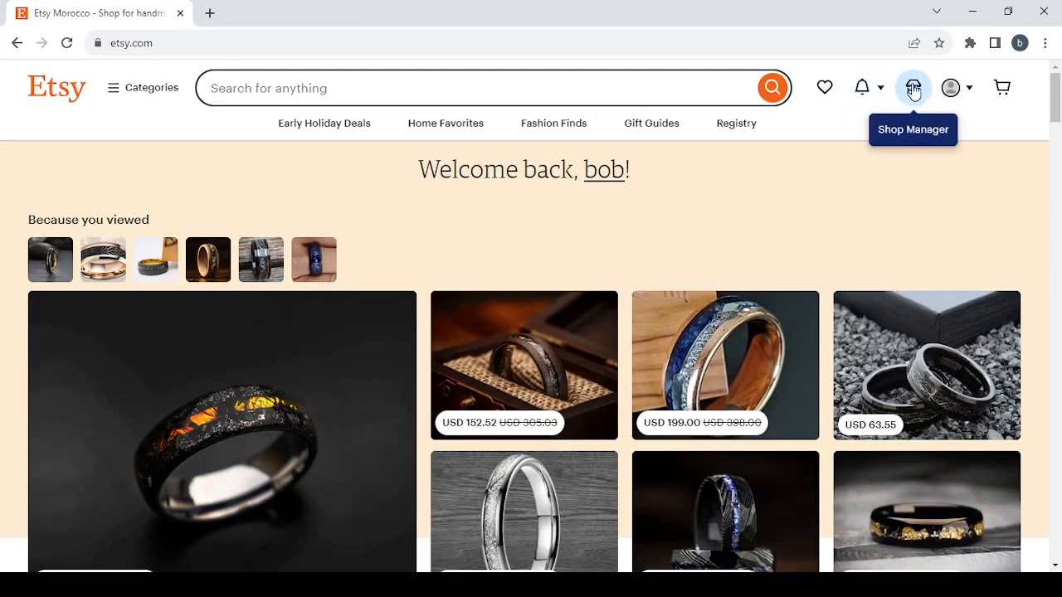
click(913, 91)
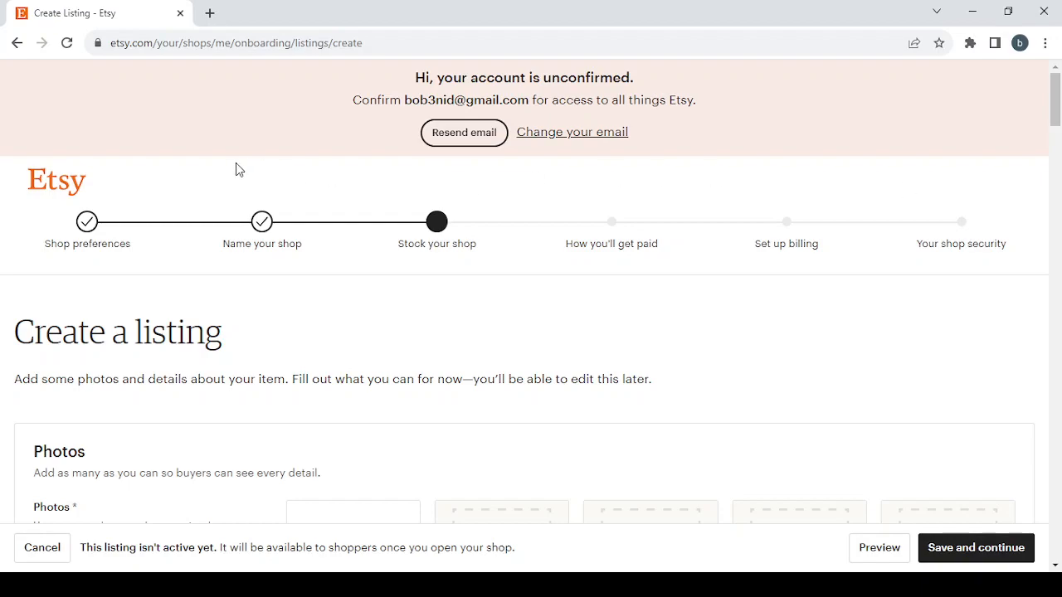
click(89, 224)
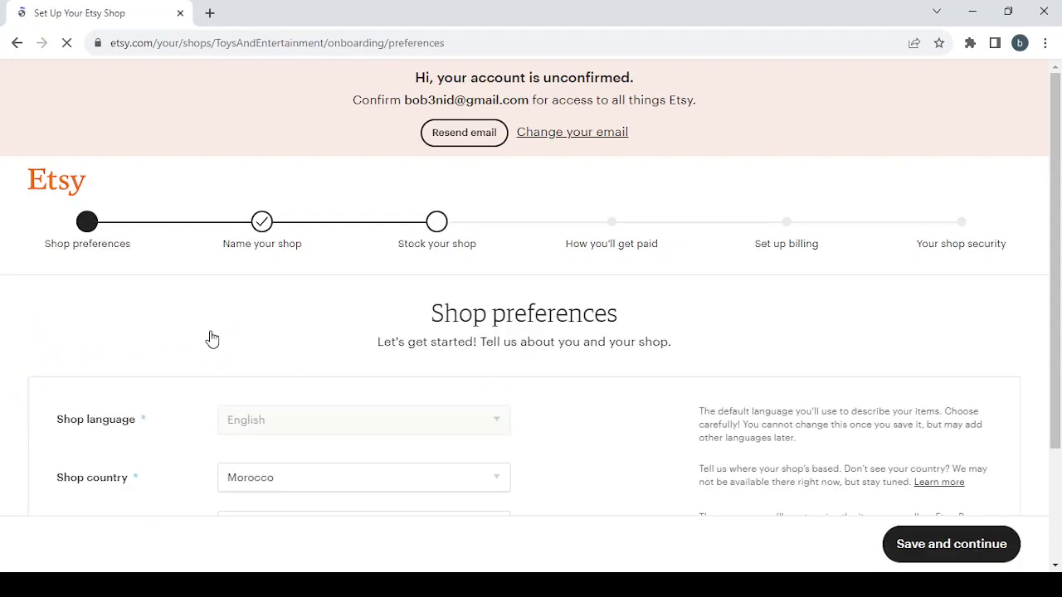
Step: Set the shop currency to United States Dollar and save the shop preferences to continue to naming the shop
scroll(395, 378, down, 1)
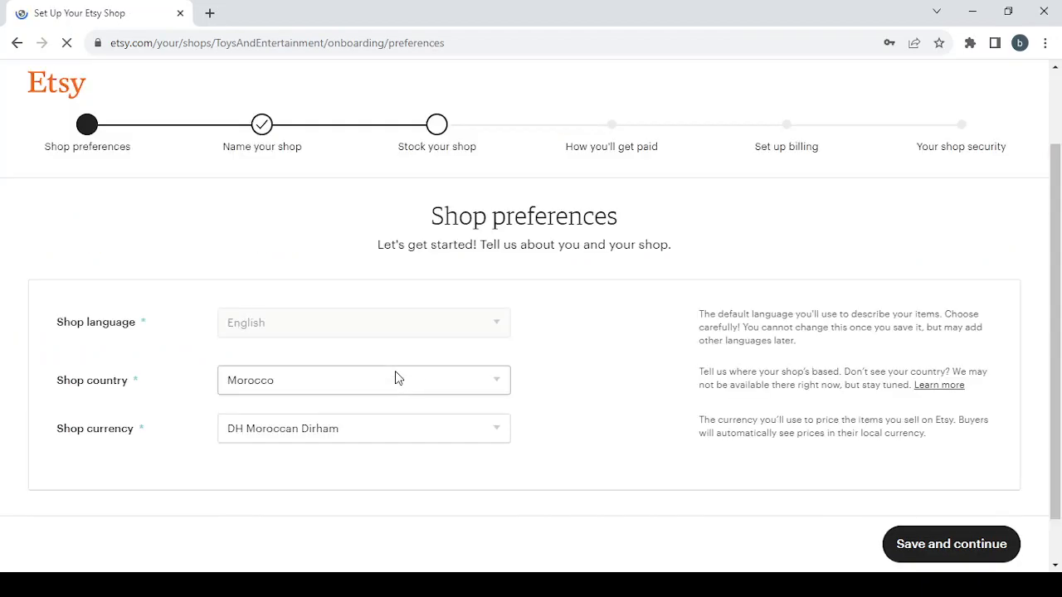
scroll(434, 391, down, 1)
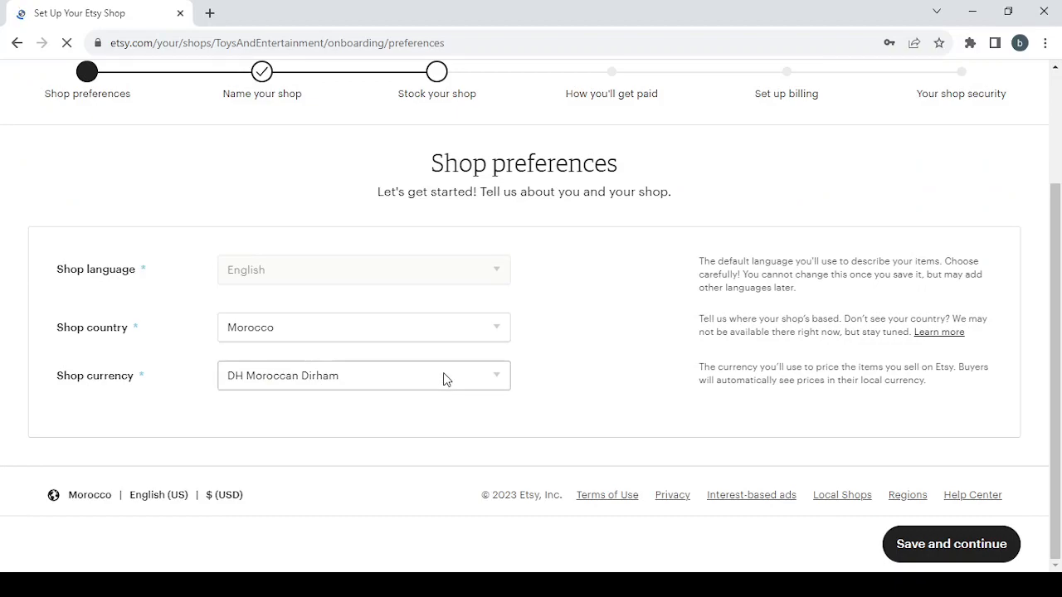
click(444, 379)
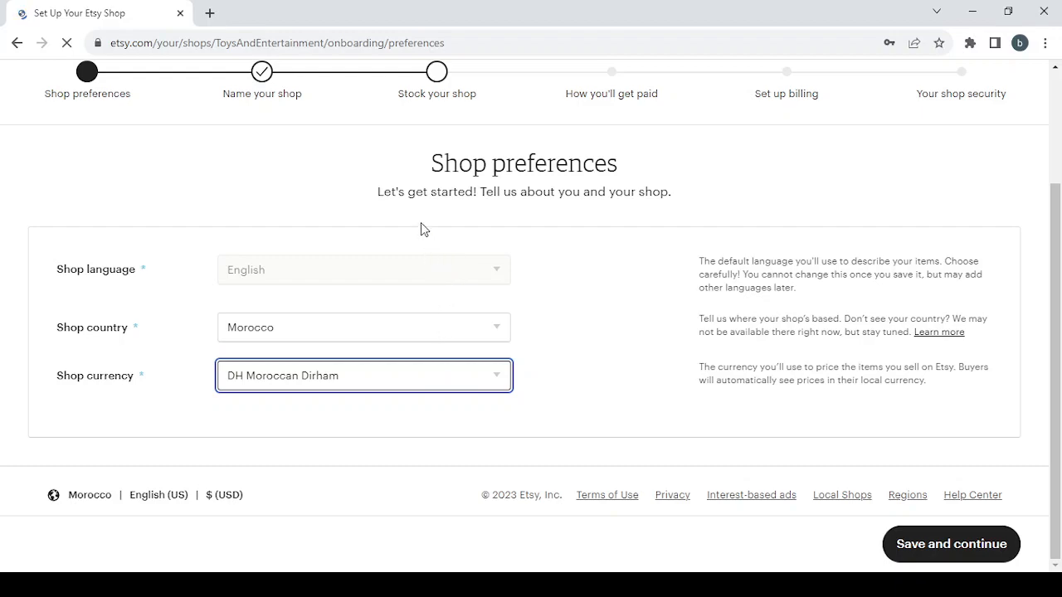
click(438, 104)
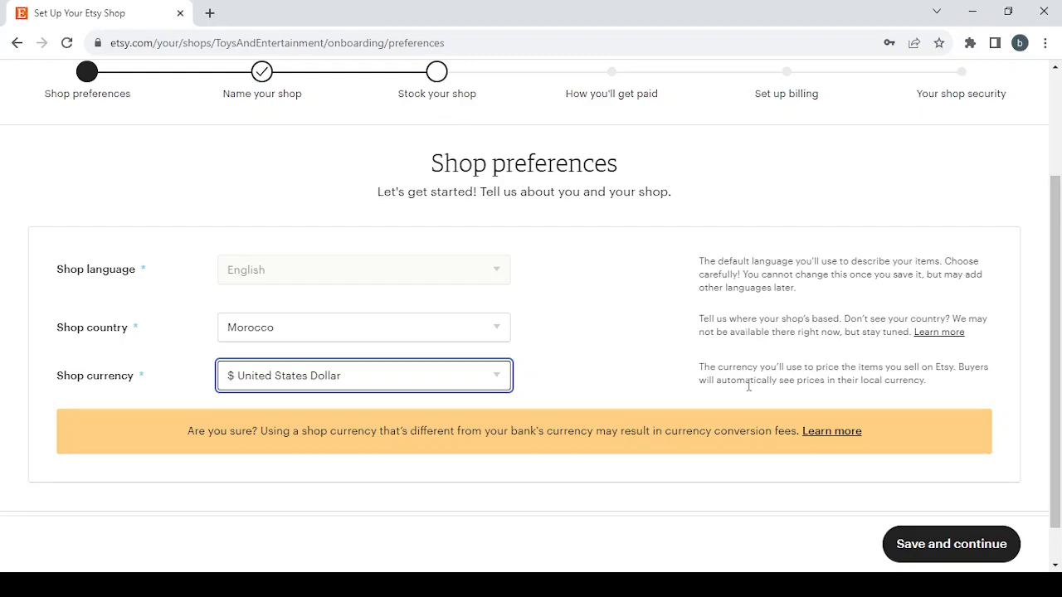
click(947, 547)
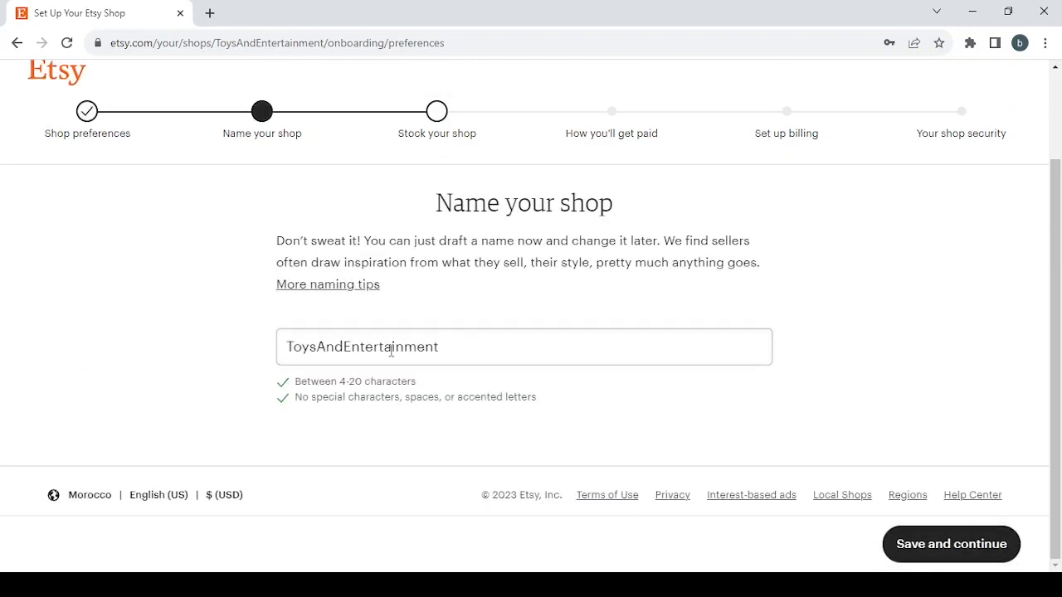
Step: Replace the shop name with CraftSuppliesTools, adapting "Craft Supplies & Tools" by removing the ampersand and all spaces
click(440, 346)
drag(439, 346, 279, 343)
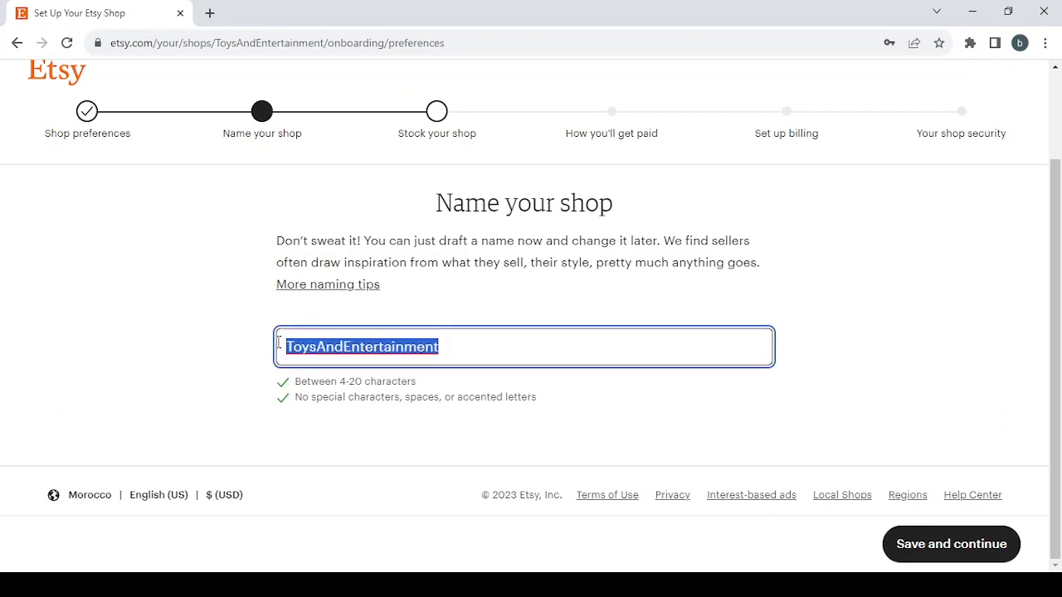
key(BackSpace)
text(Craft Supplies & Tools)
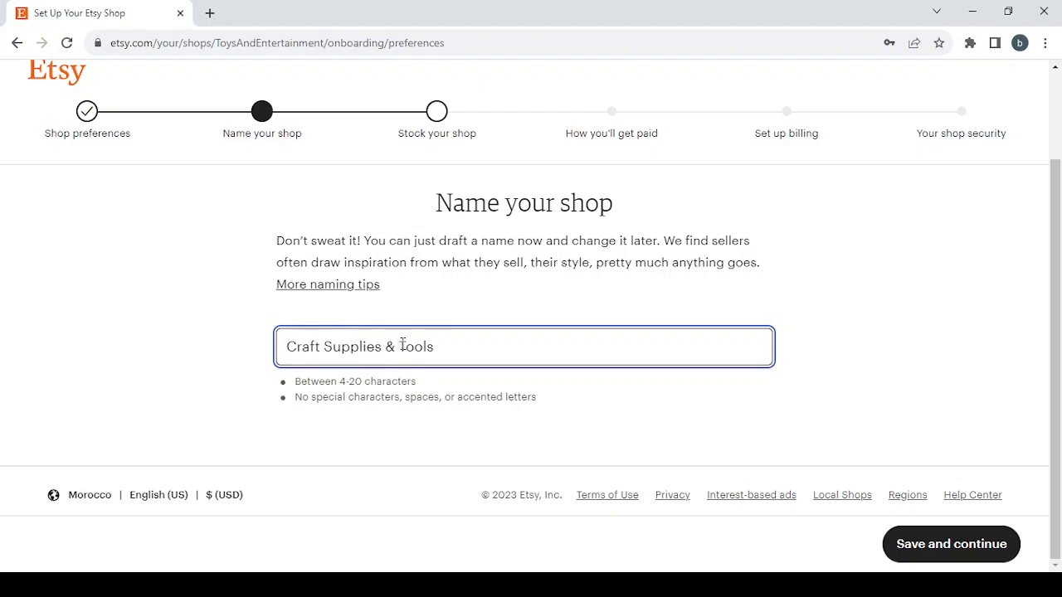
key(BackSpace)
key(BackSpace)
key(BackSpace)
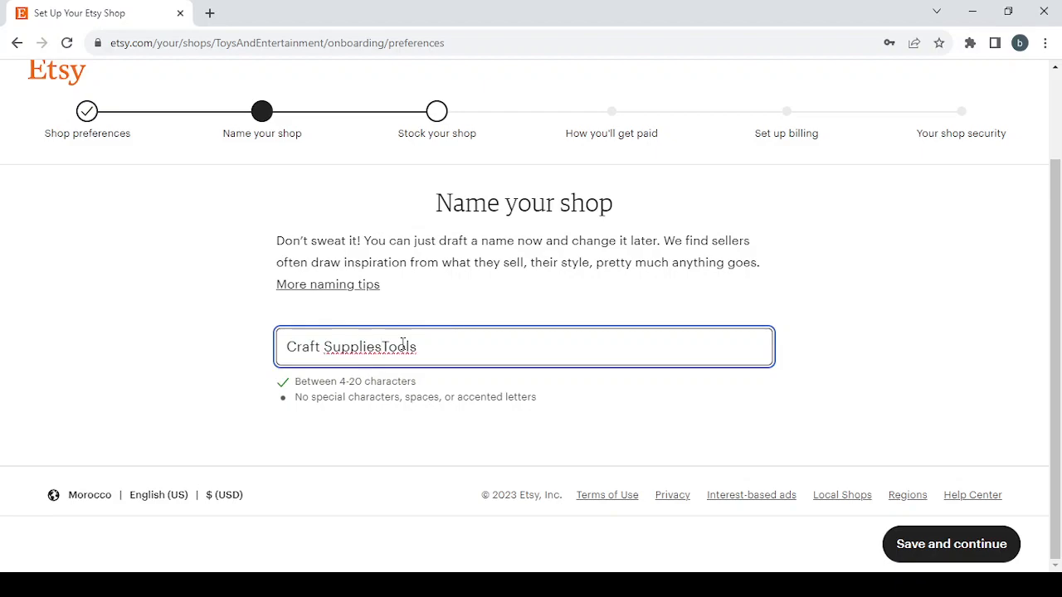
click(325, 346)
key(BackSpace)
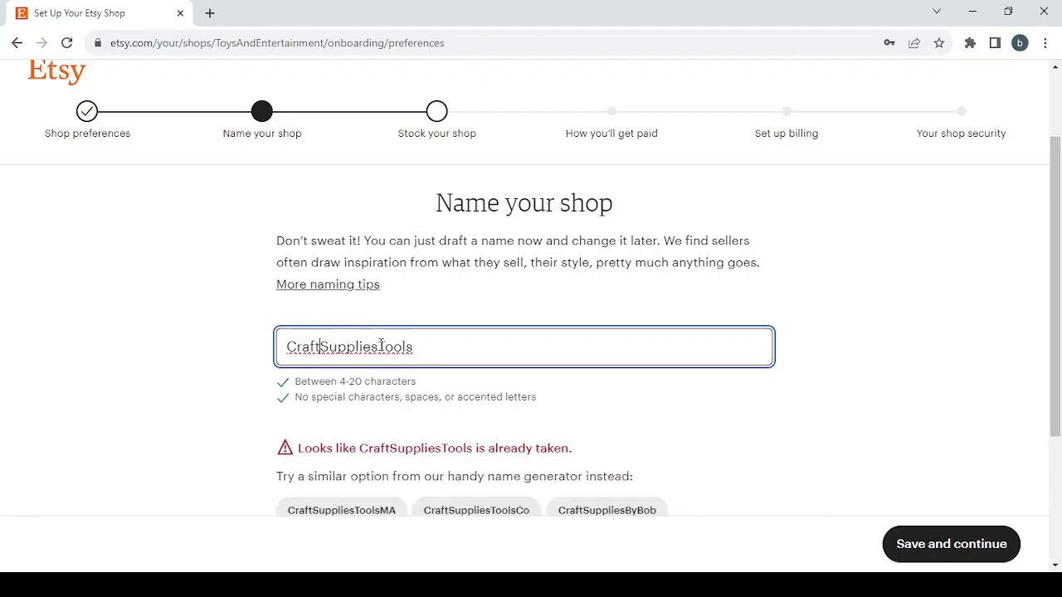
Step: Try to insert "And" between Supplies and Tools in the shop name, shortening it to "An"
click(379, 347)
text(A)
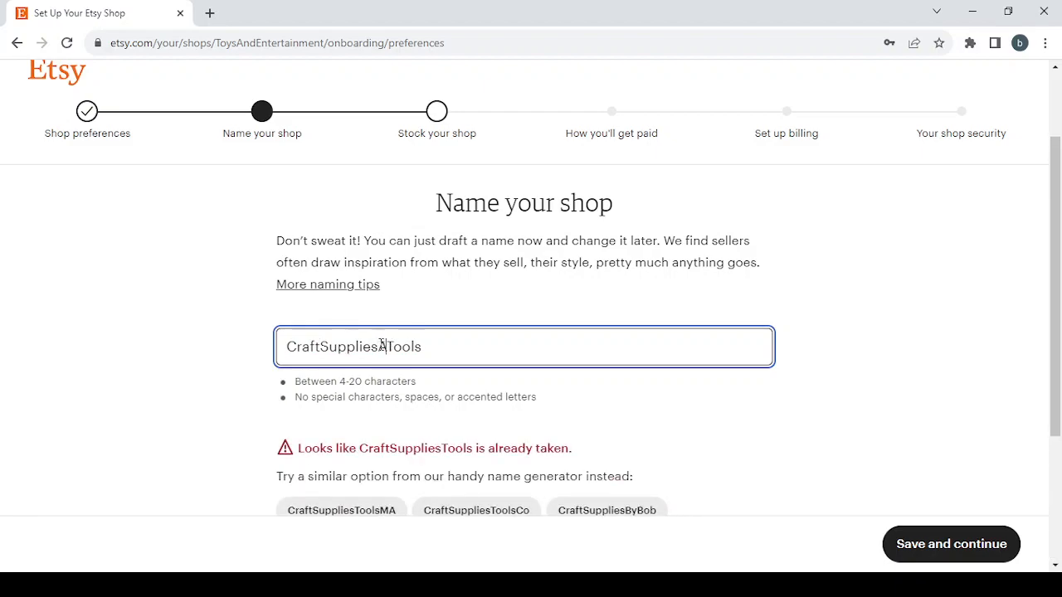
text(N)
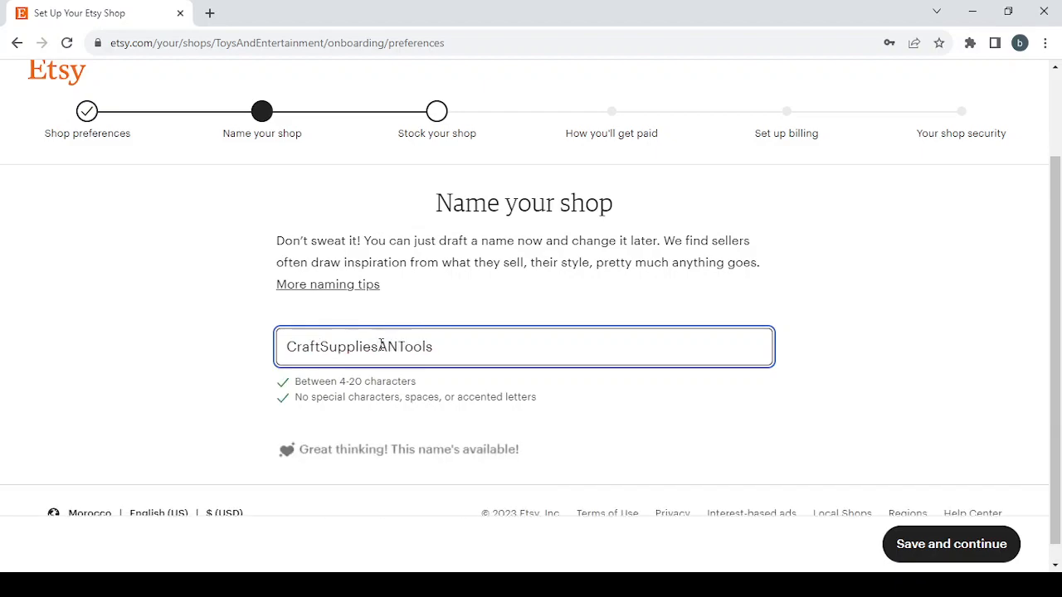
key(BackSpace)
text(nd)
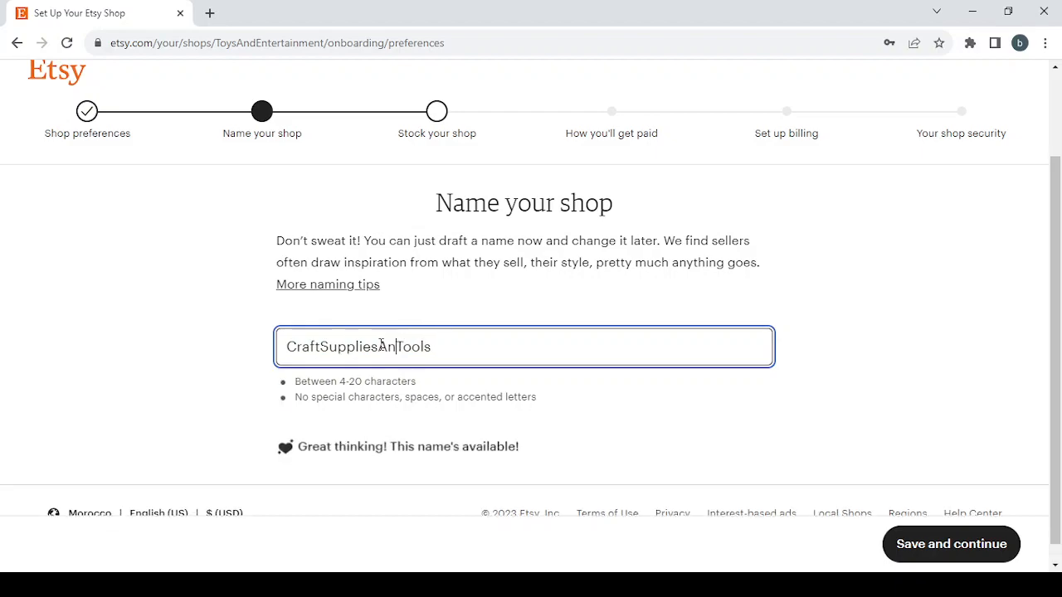
key(BackSpace)
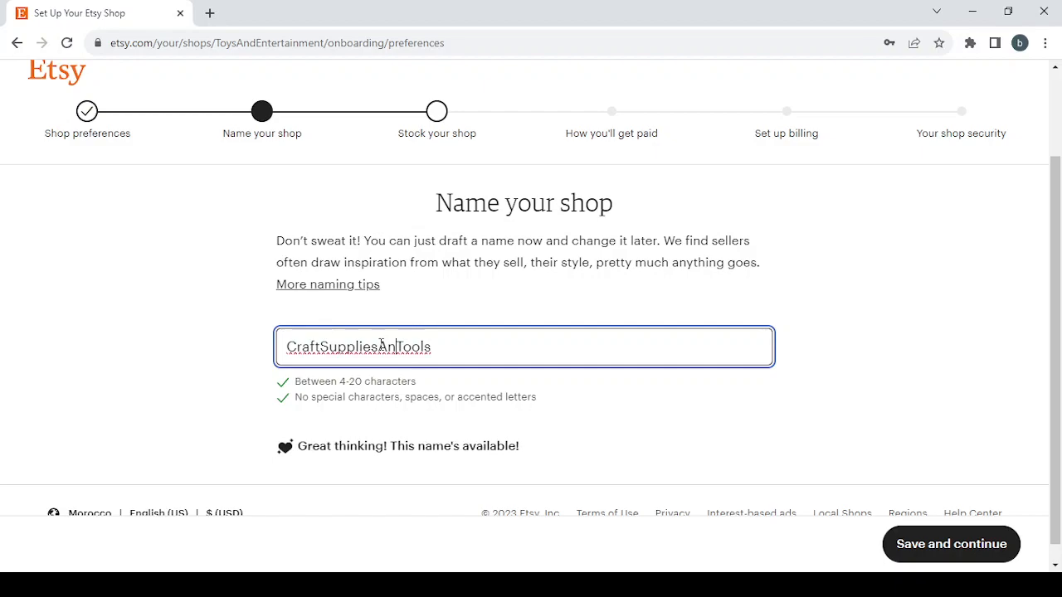
text(d)
key(BackSpace)
key(BackSpace)
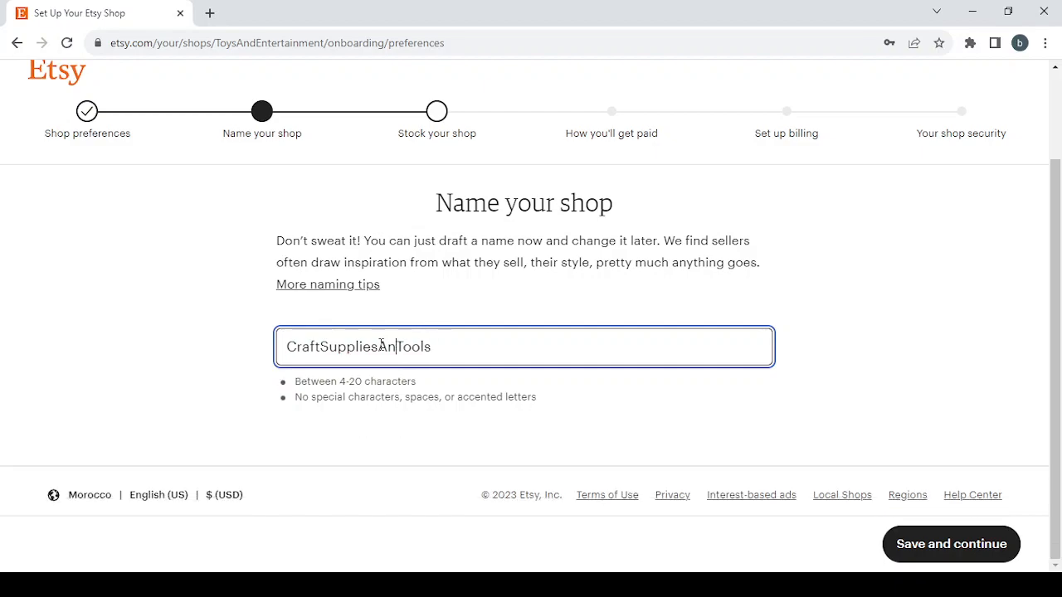
key(BackSpace)
text(a)
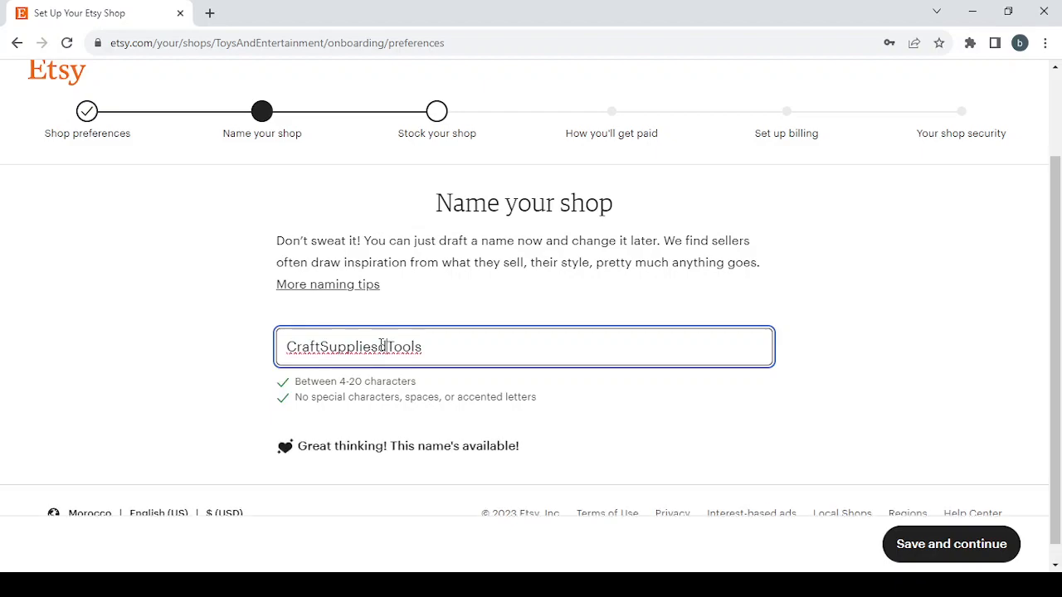
Step: Change the shop name to CraftSuppliesNdTools and save it to continue to stocking the shop
key(BackSpace)
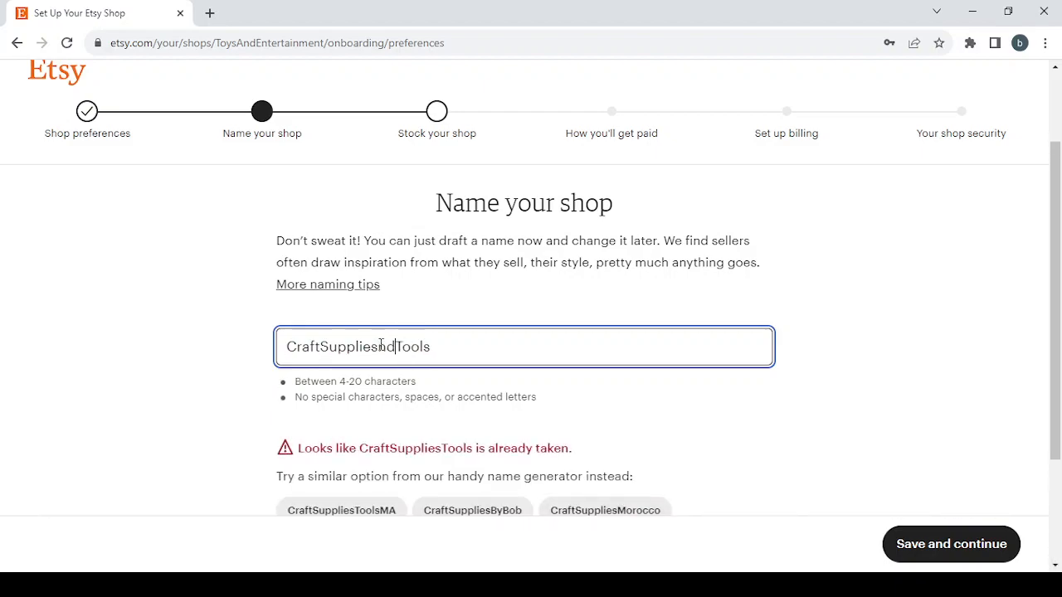
text(and)
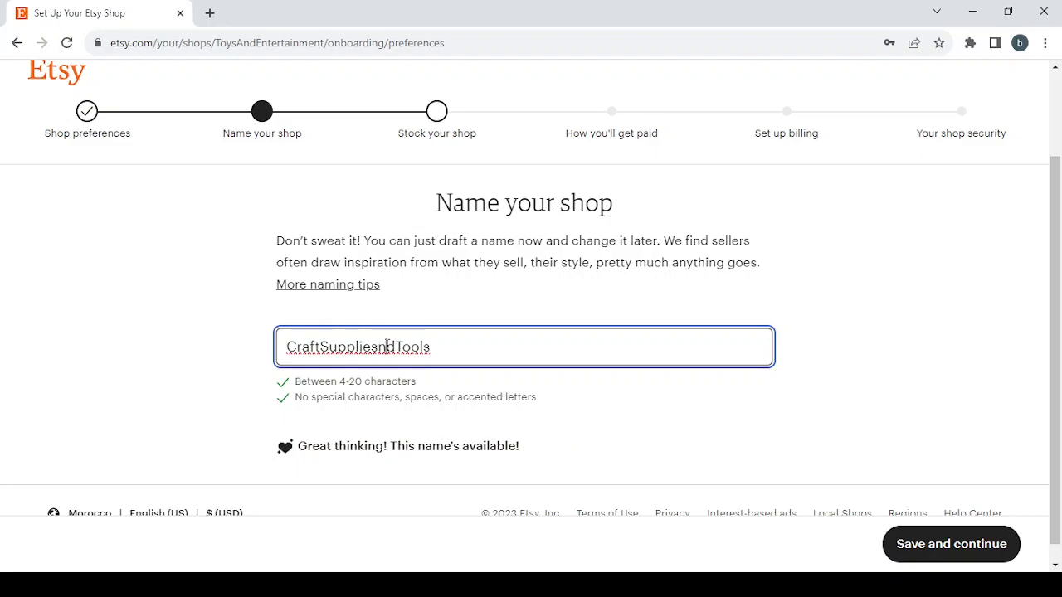
key(BackSpace)
text(N)
click(944, 545)
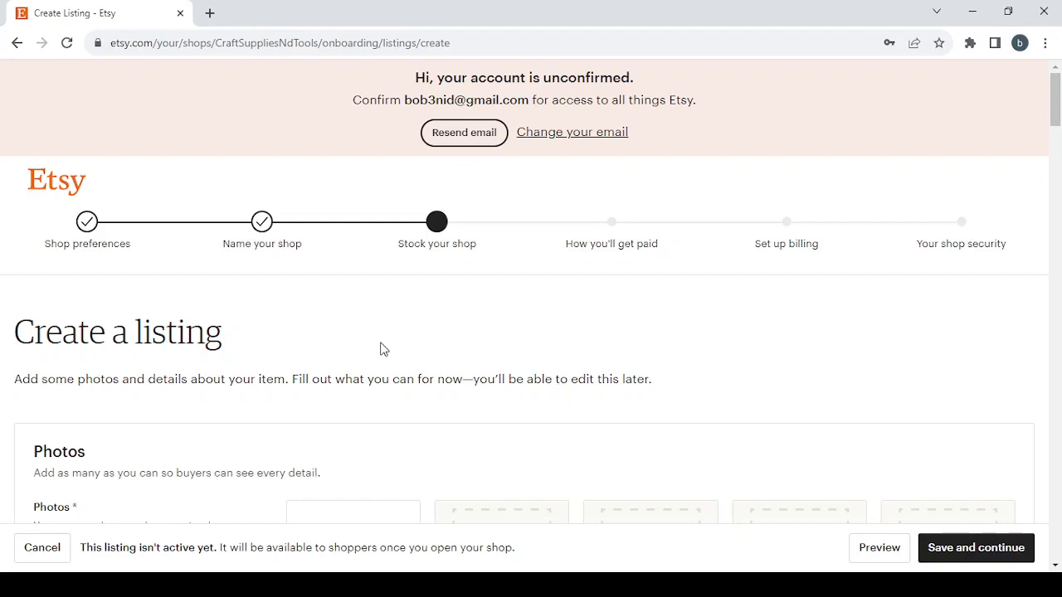
Step: Look over the top of the blank listing form and try to save it and continue
scroll(480, 347, down, 2)
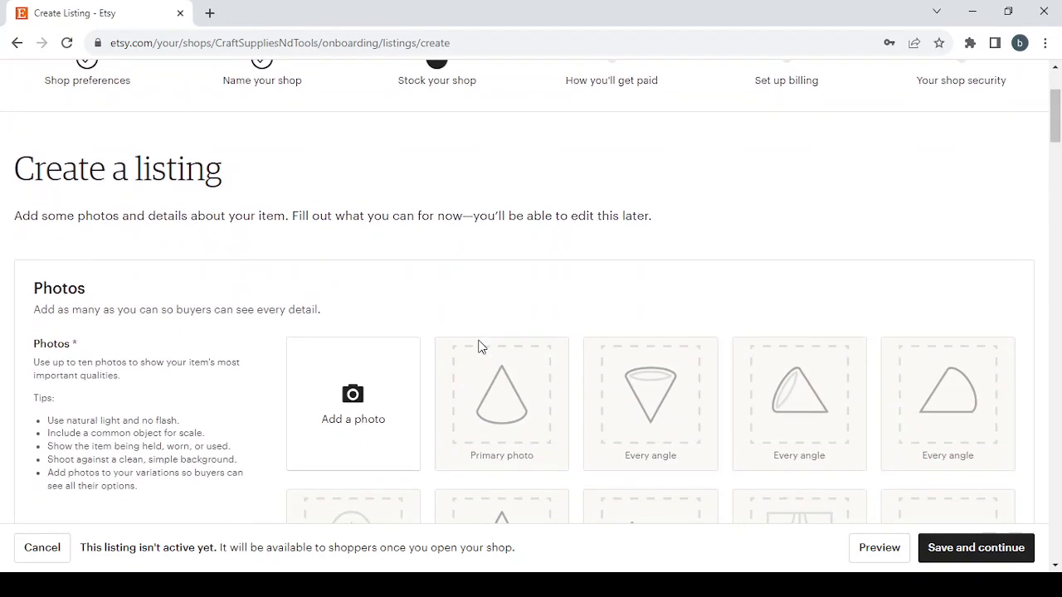
scroll(479, 347, up, 2)
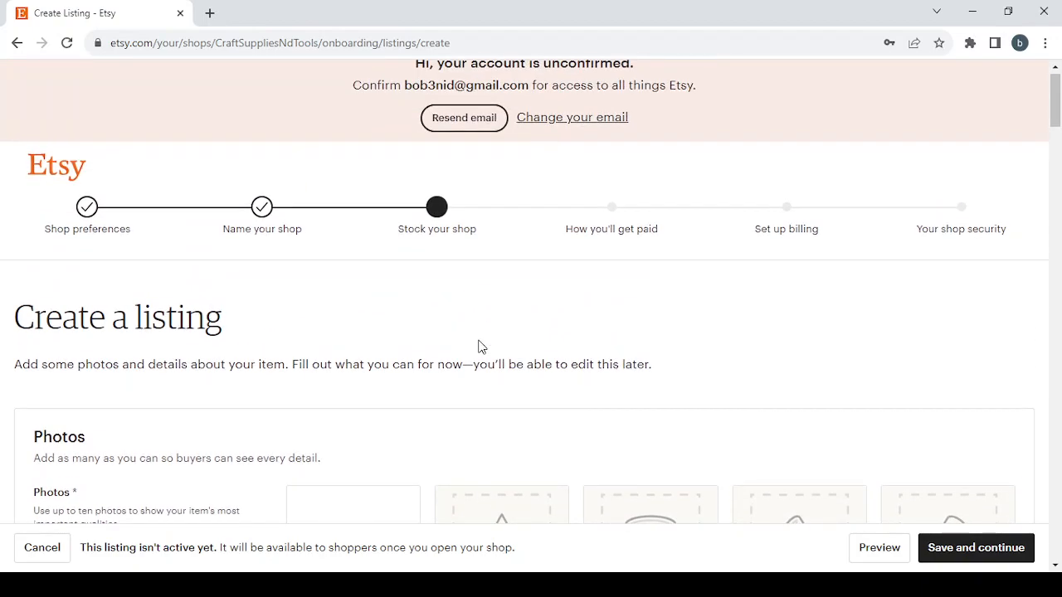
click(977, 548)
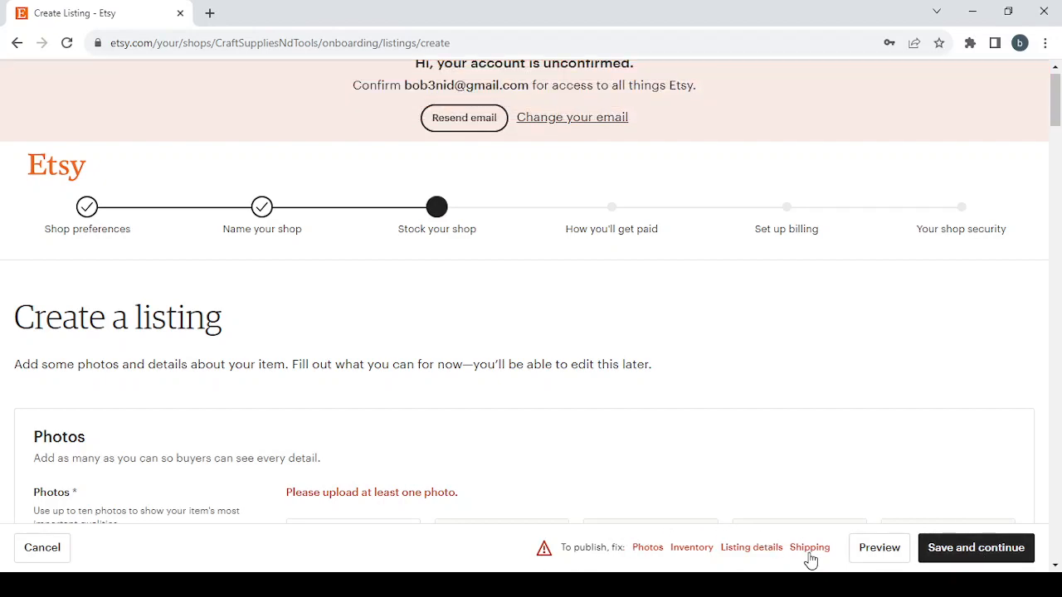
Step: Review the Photos, Inventory, Listing details and Shipping sections flagged for completion, along with the photo and video tips
click(645, 549)
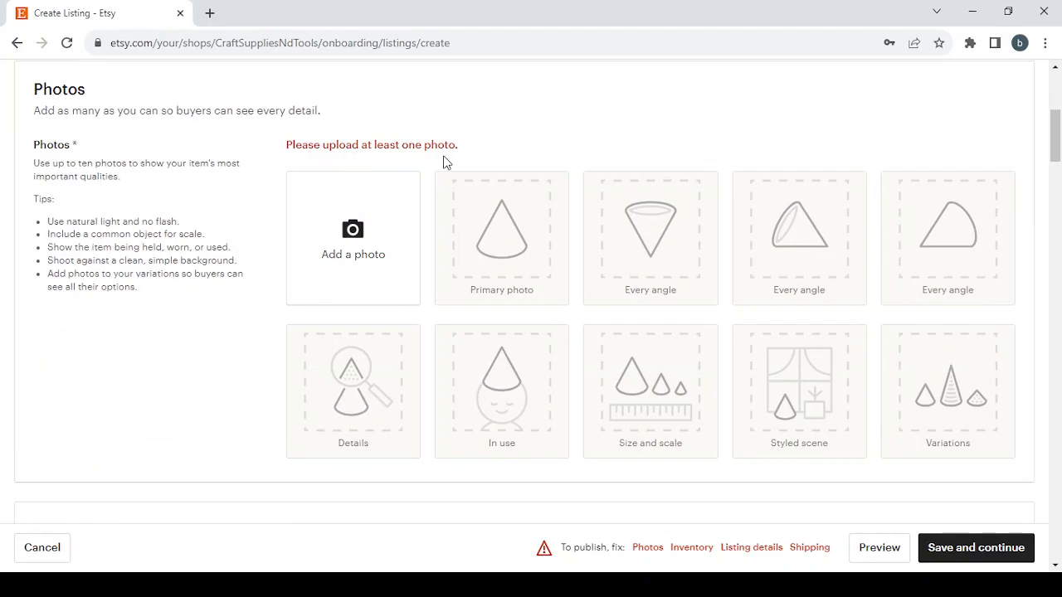
click(692, 549)
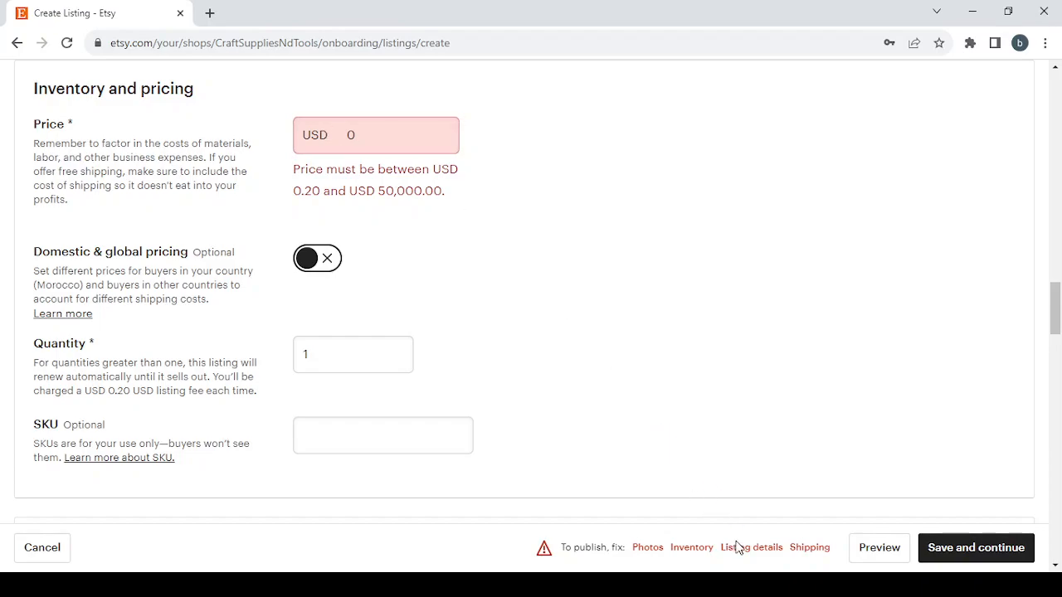
click(760, 550)
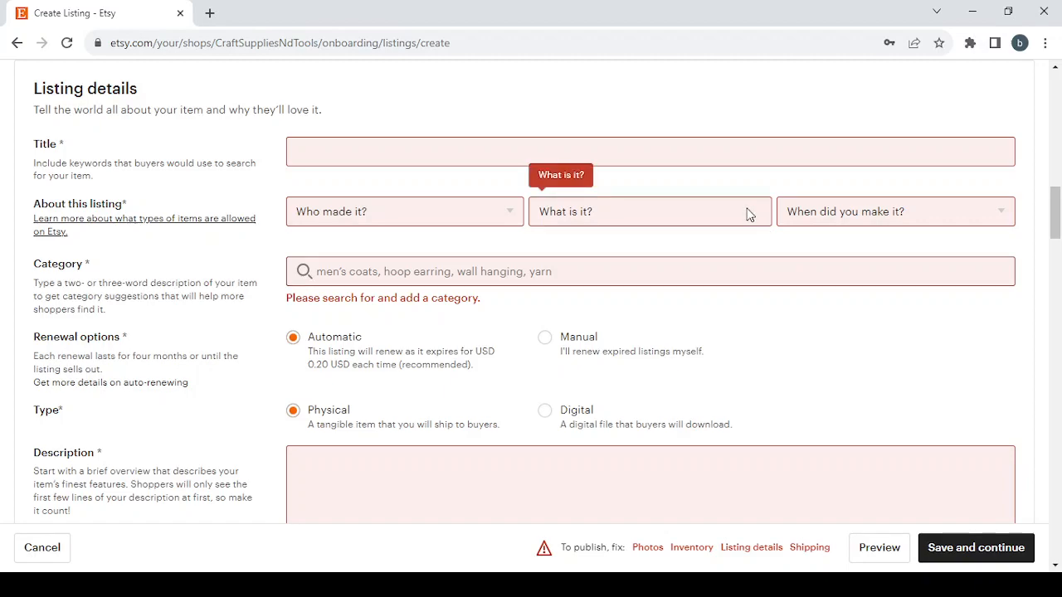
click(804, 549)
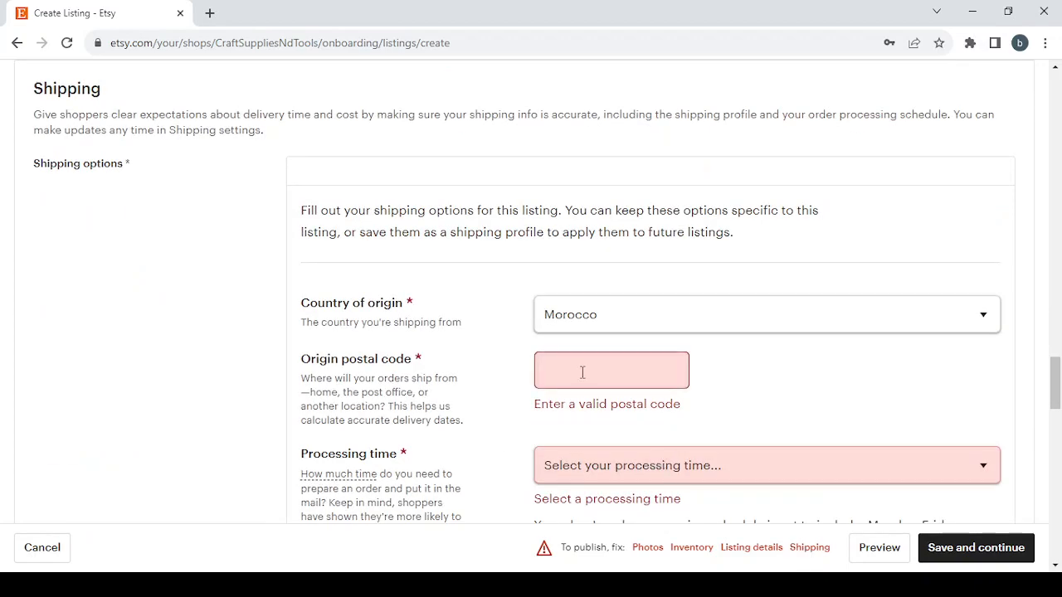
scroll(582, 373, down, 2)
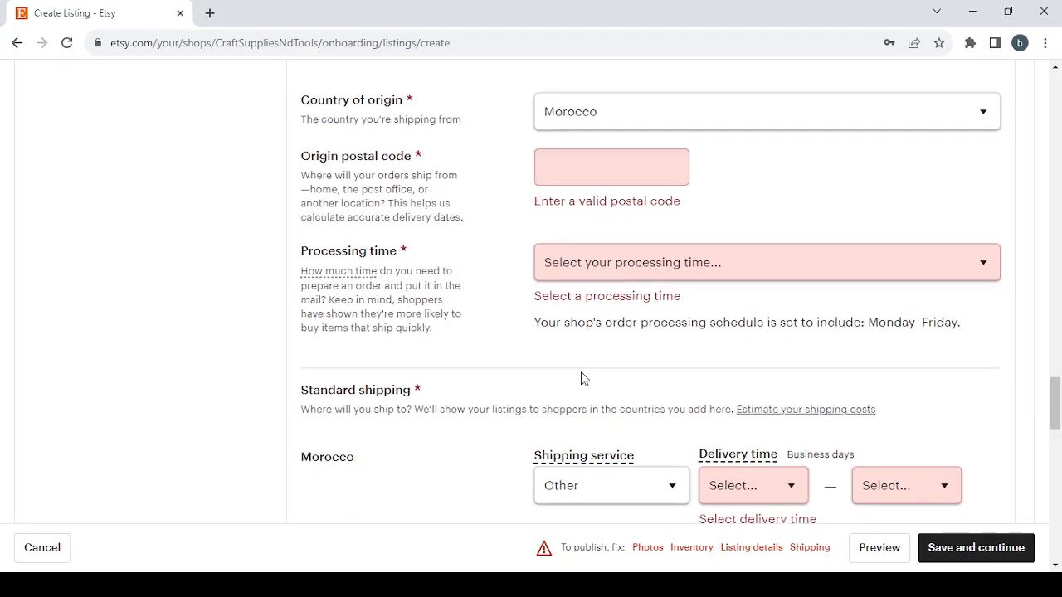
scroll(581, 377, down, 2)
scroll(581, 377, up, 5)
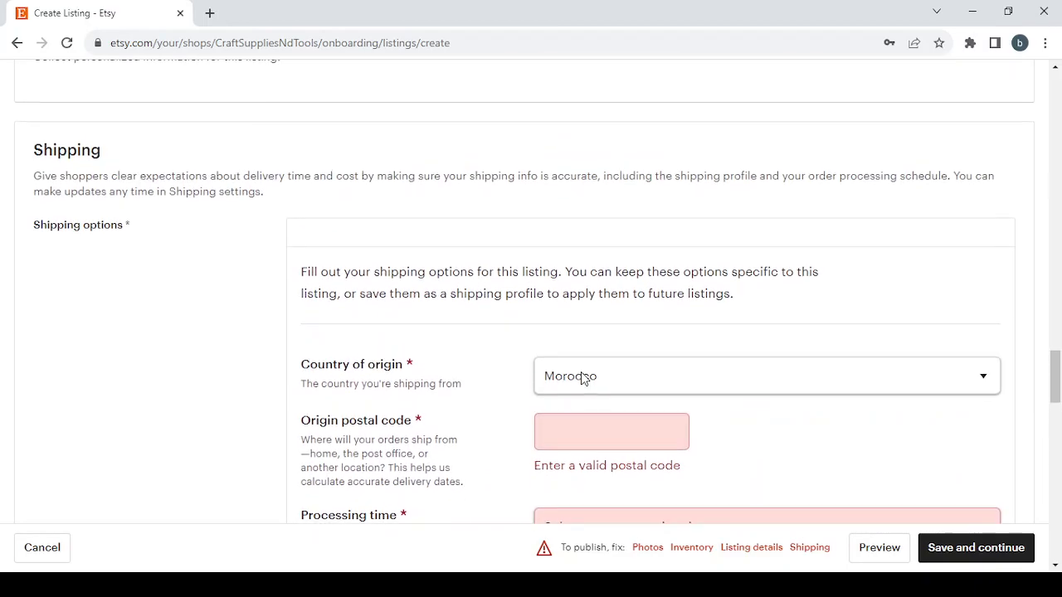
click(647, 548)
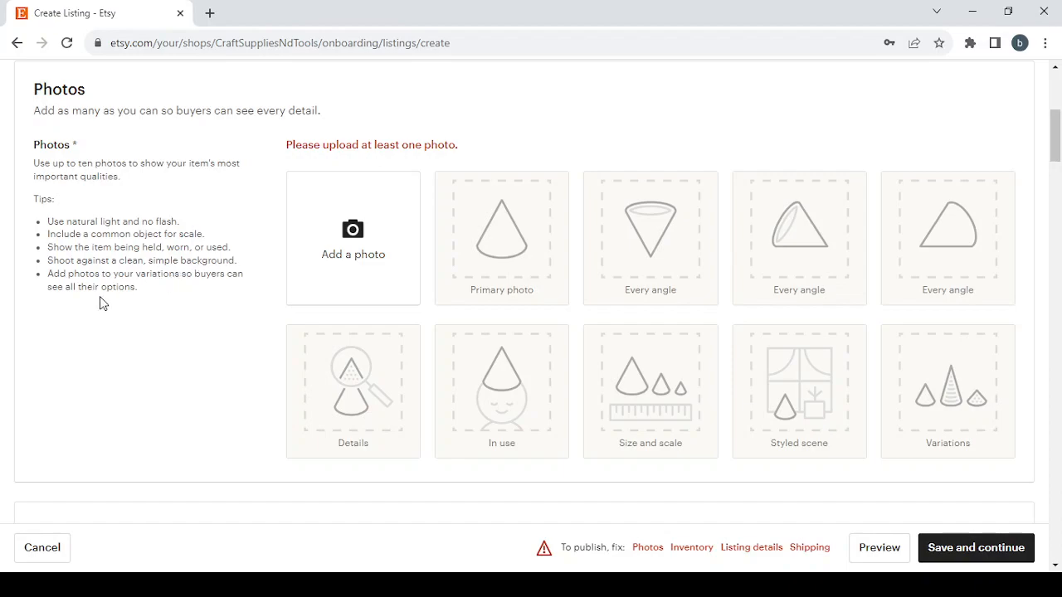
scroll(291, 341, down, 5)
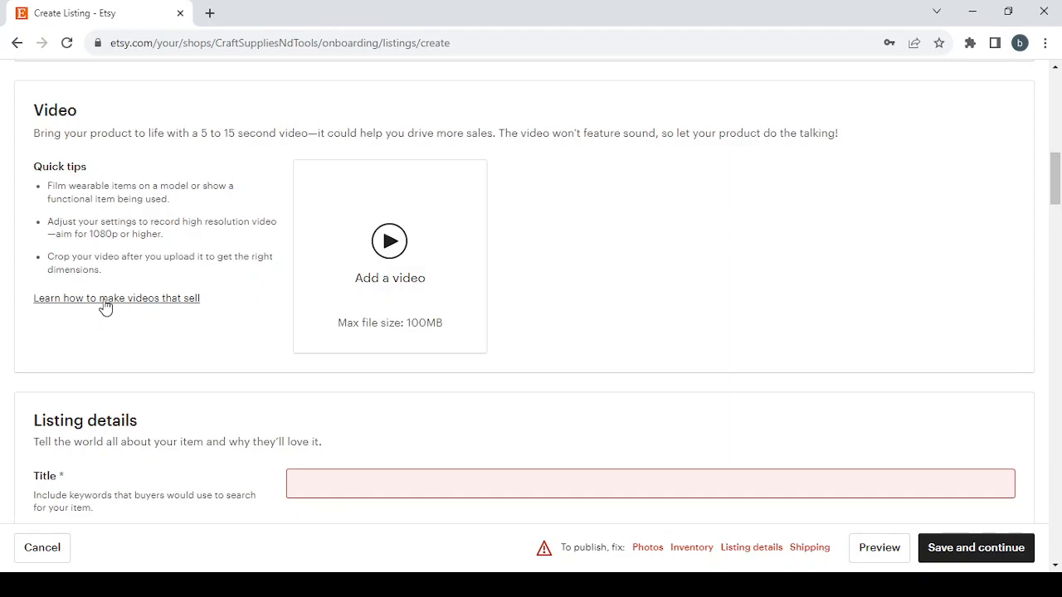
Step: Enter Craft Supplies & Tools as the title in the listing details
scroll(392, 338, down, 4)
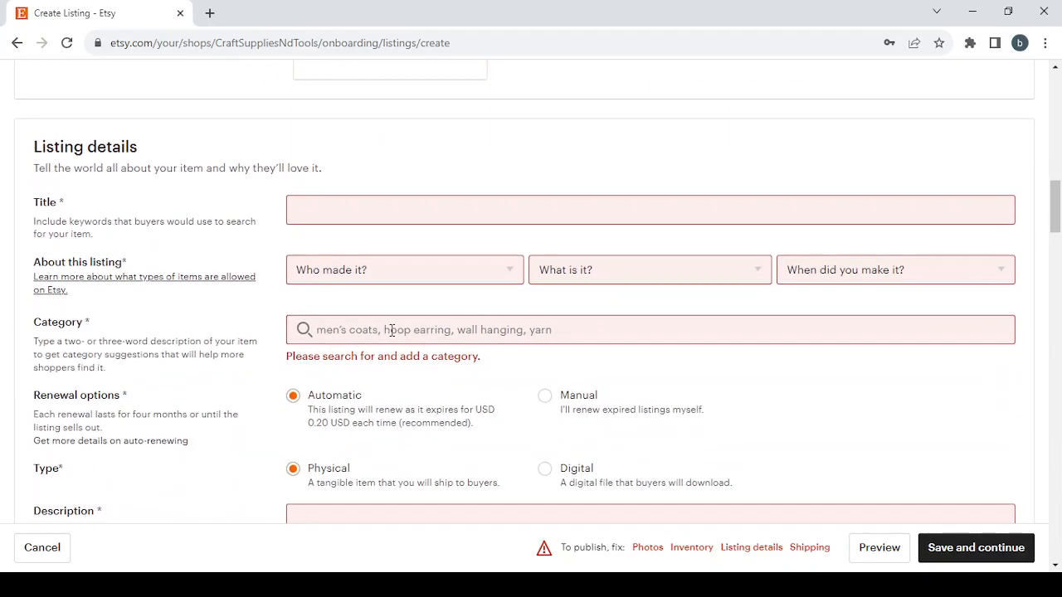
scroll(393, 336, up, 1)
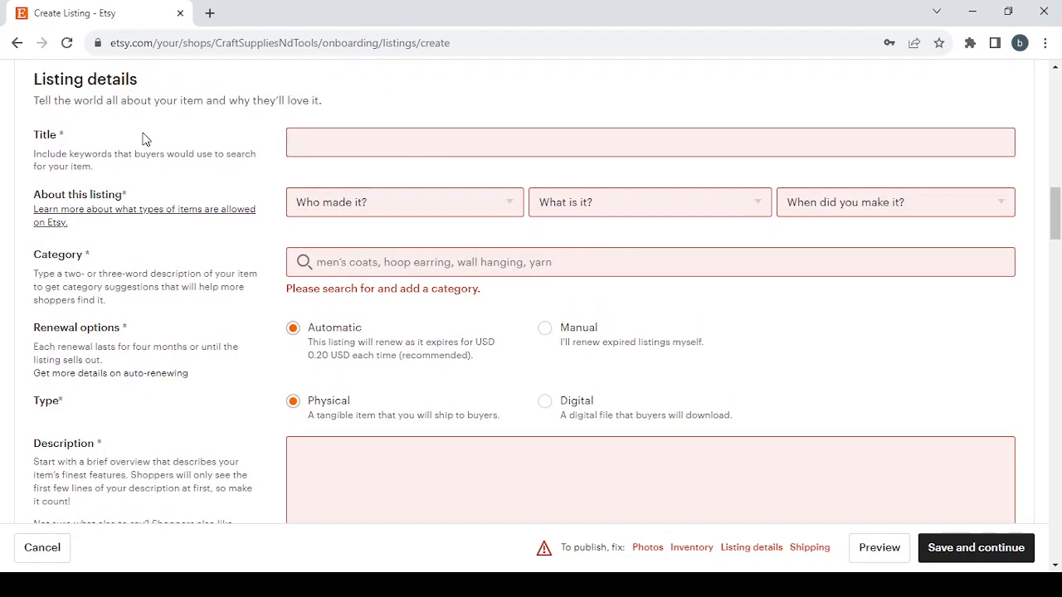
click(325, 140)
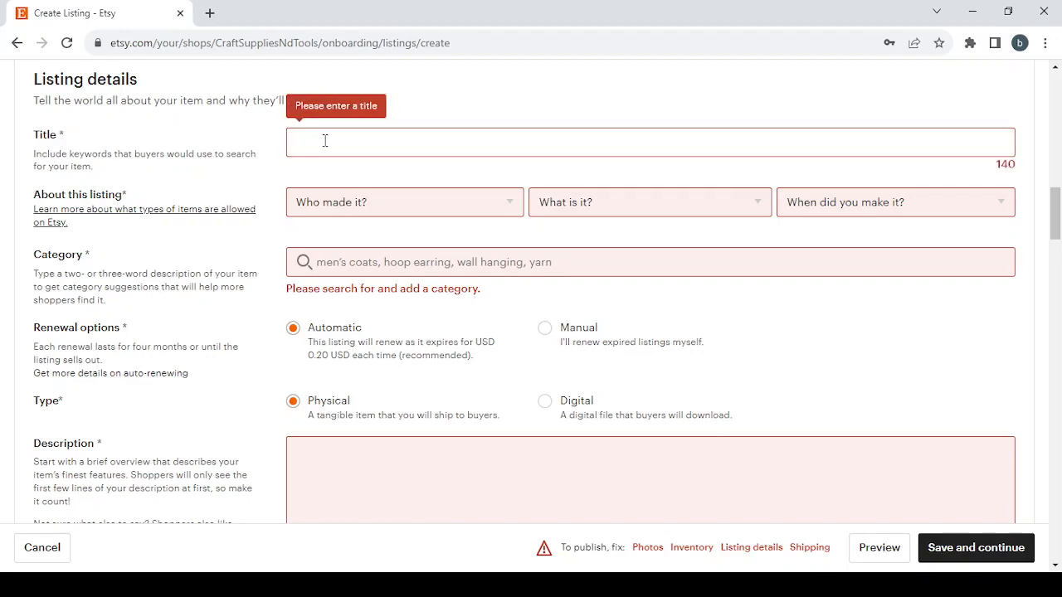
text(Craft Supplies & Tools)
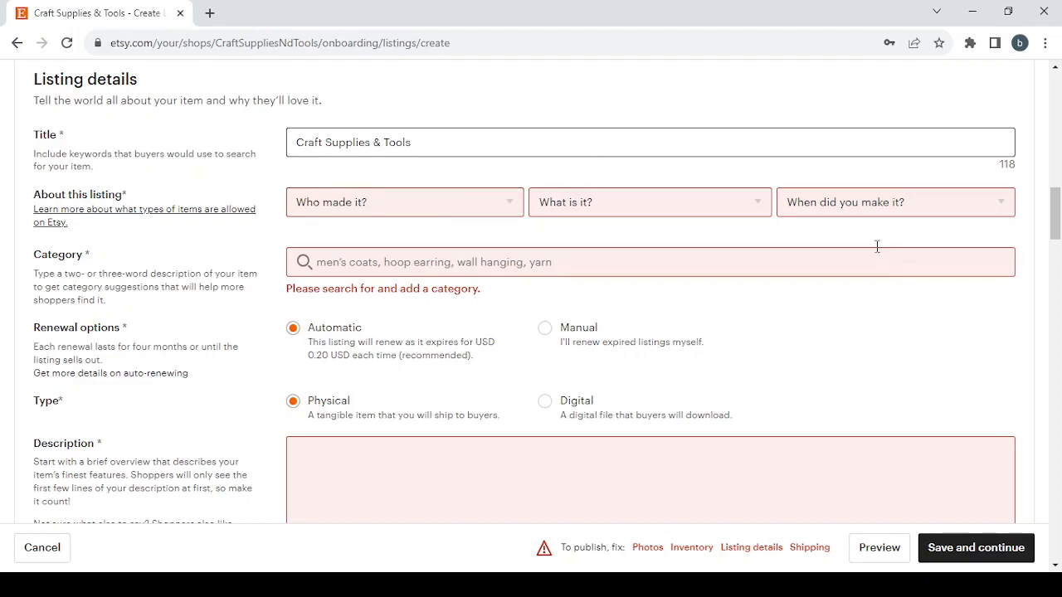
Step: Fill in the About this listing details with I did, A finished product and 2020 - 2023
click(399, 210)
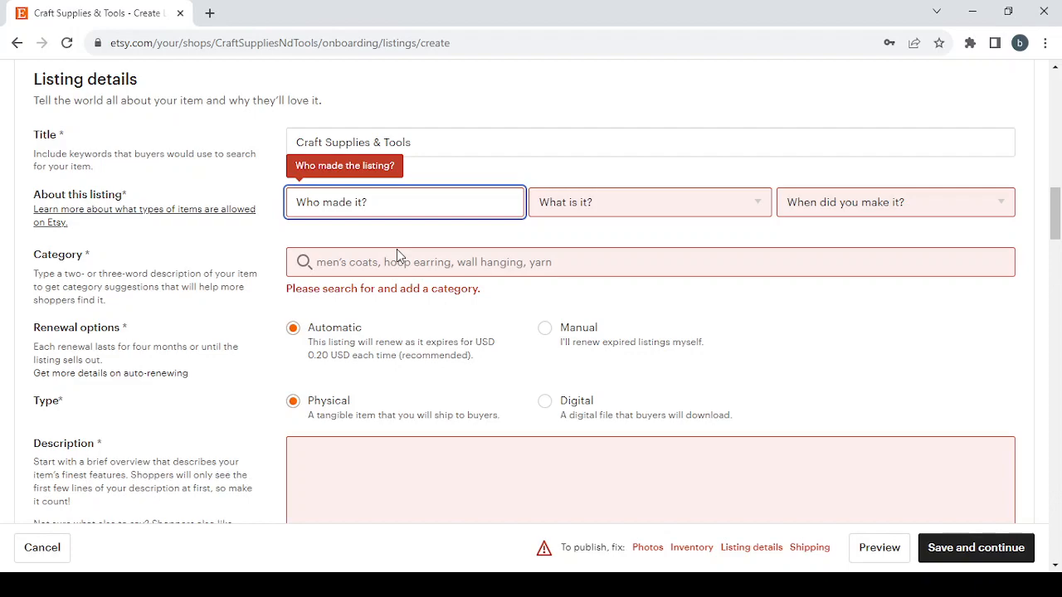
key(Down)
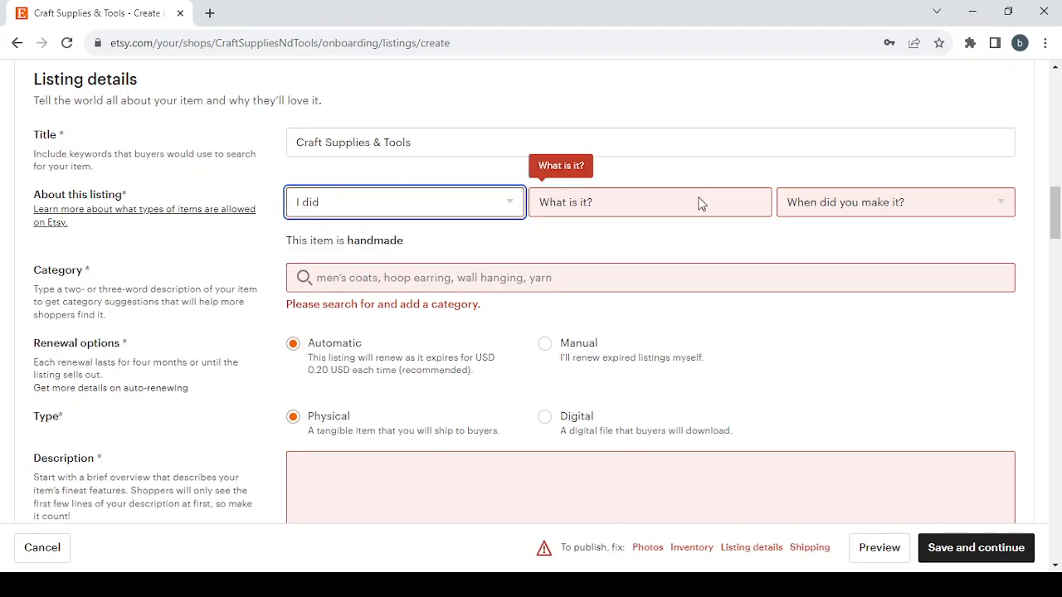
key(Tab)
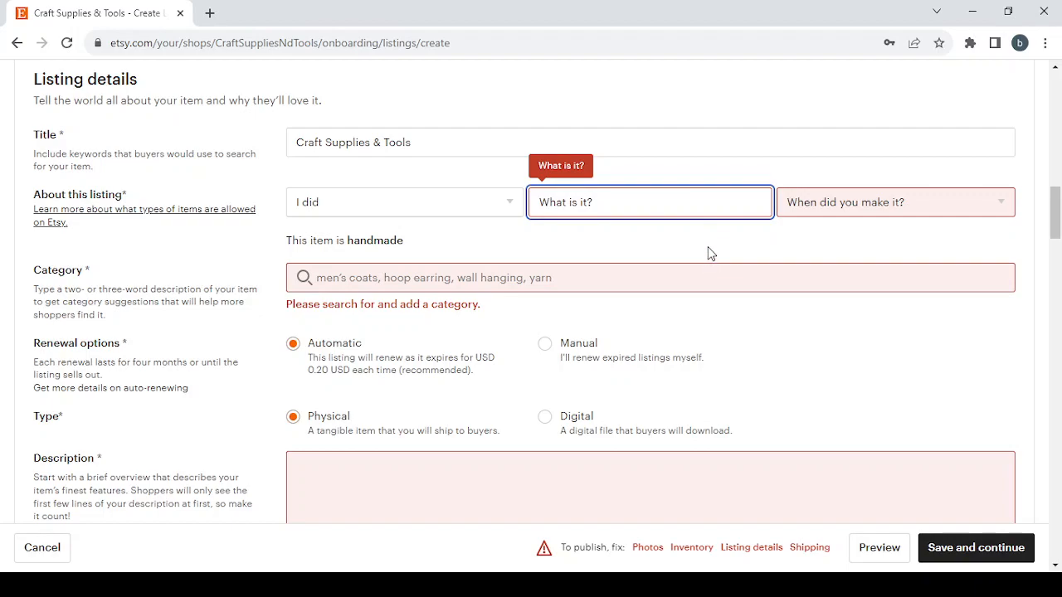
key(Down)
key(Tab)
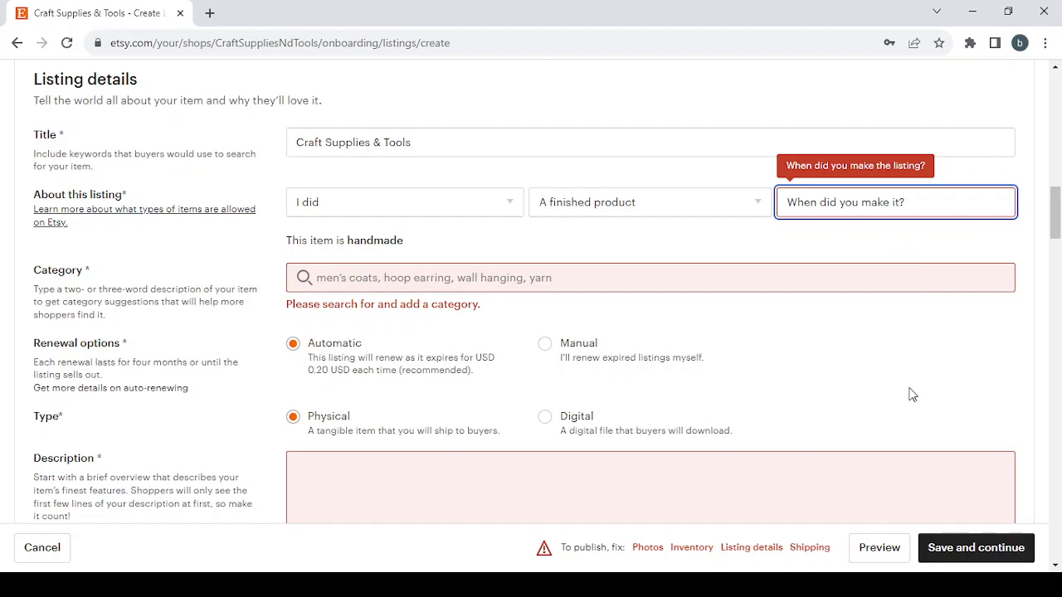
click(871, 279)
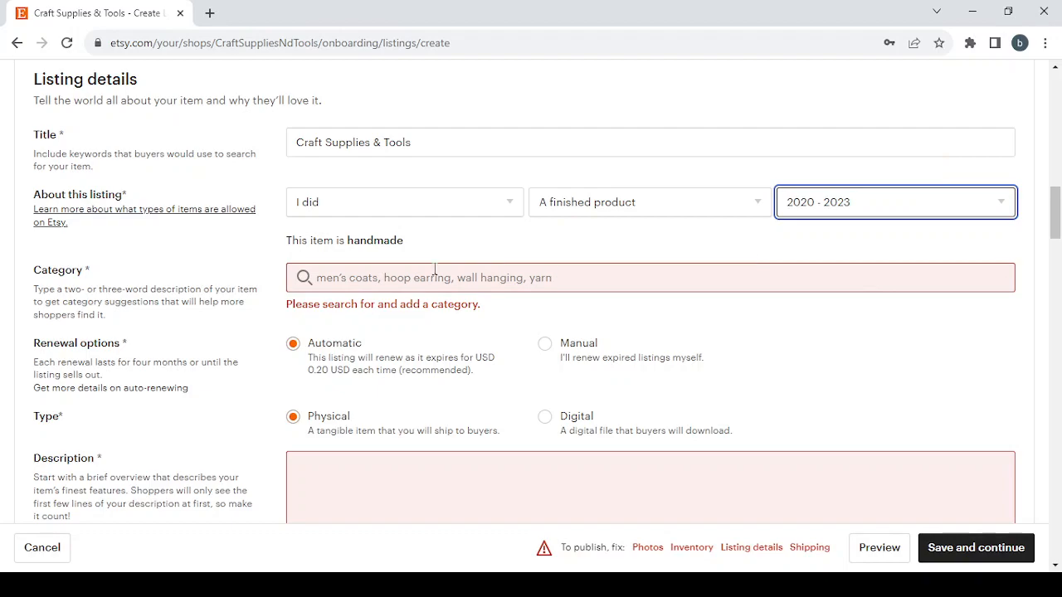
Step: Search the listing categories for Craft Supplies & Tools and choose Patterns & Blueprints
click(380, 280)
text(Craft Supplies & Tools)
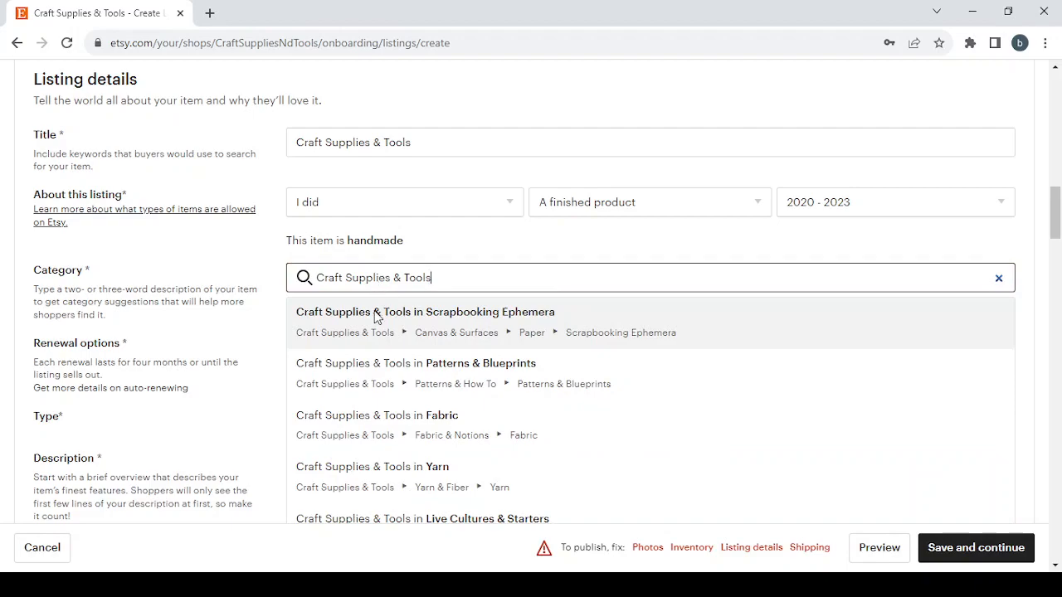
scroll(596, 385, down, 2)
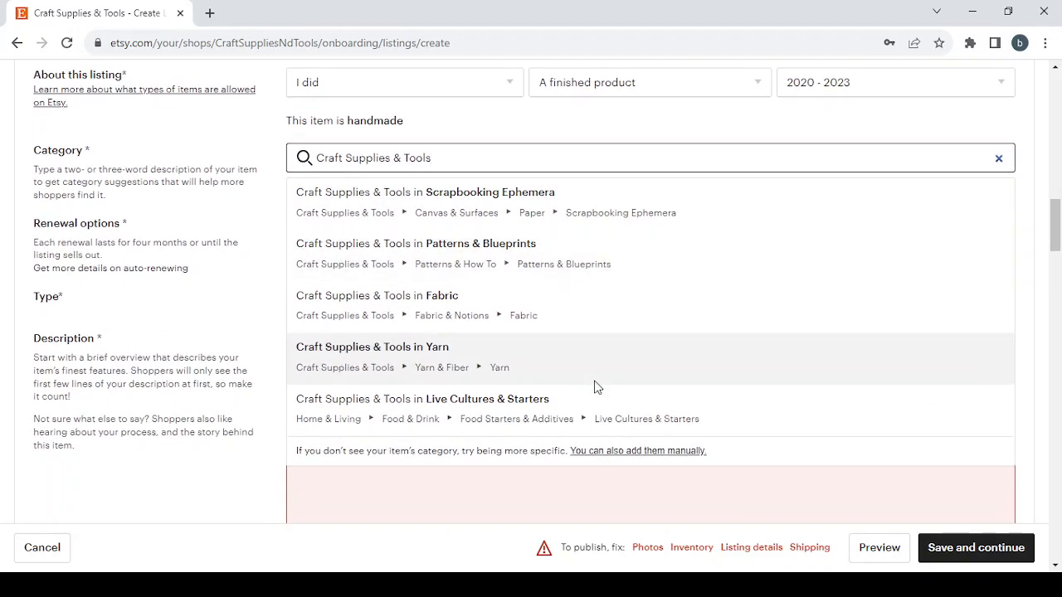
scroll(596, 387, up, 1)
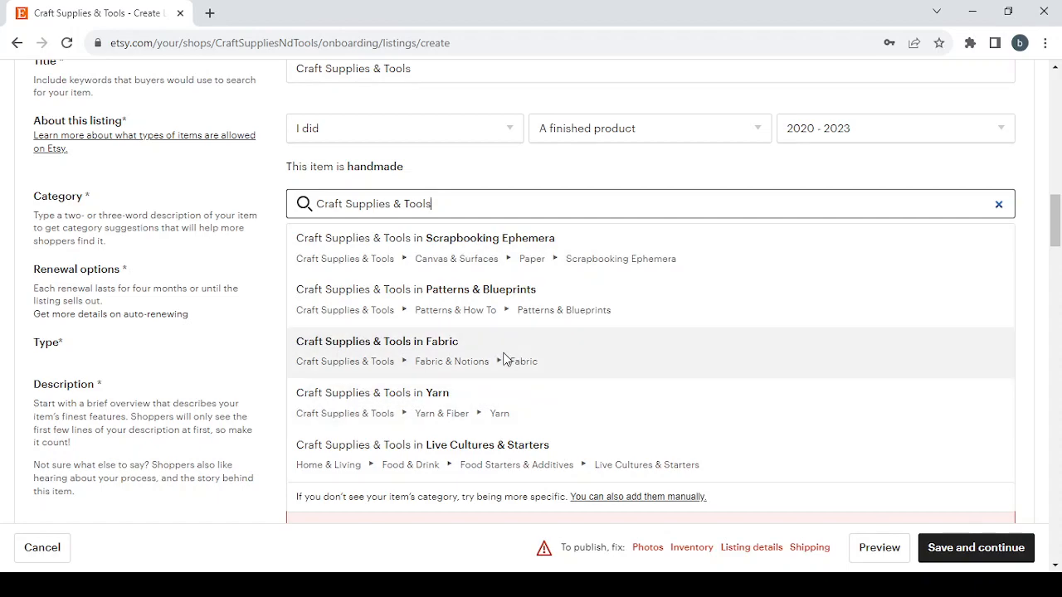
click(477, 290)
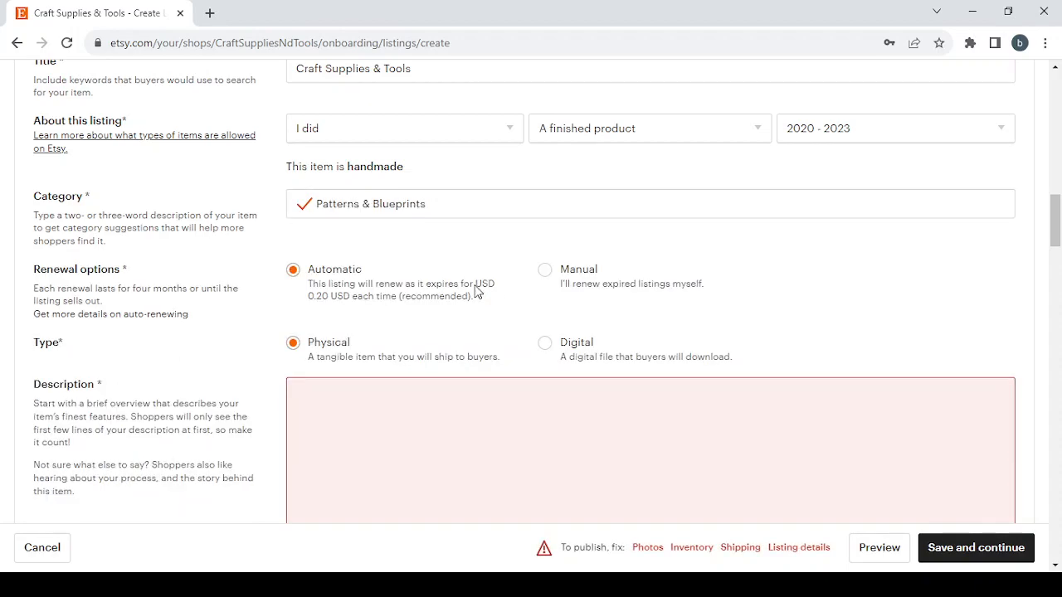
Step: Select 3D printing, Basket weaving, Beading, Calligraphy and Carving & whittling as the listing's craft types
scroll(477, 290, down, 3)
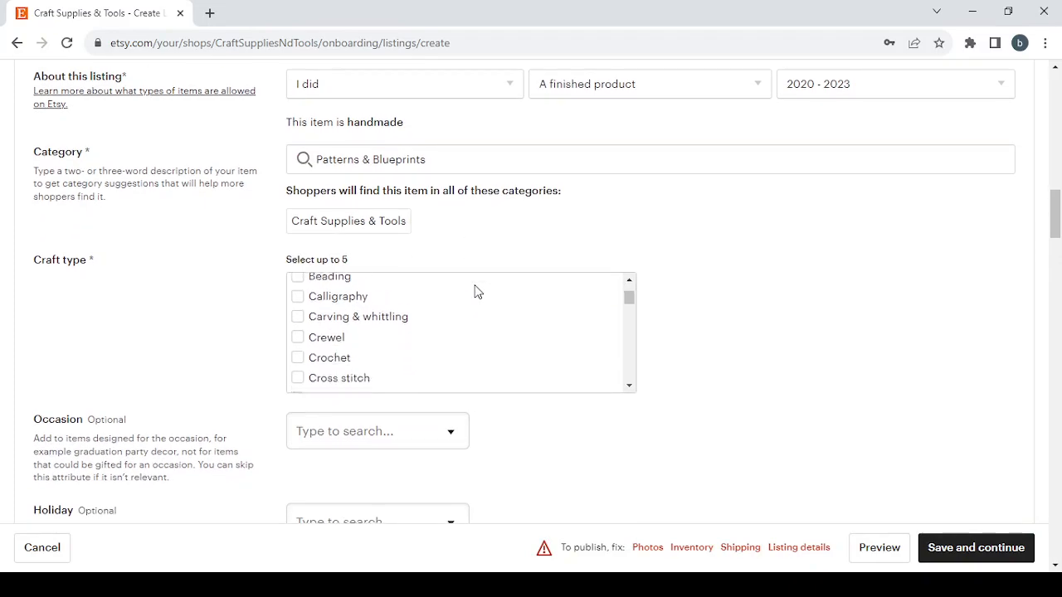
click(477, 585)
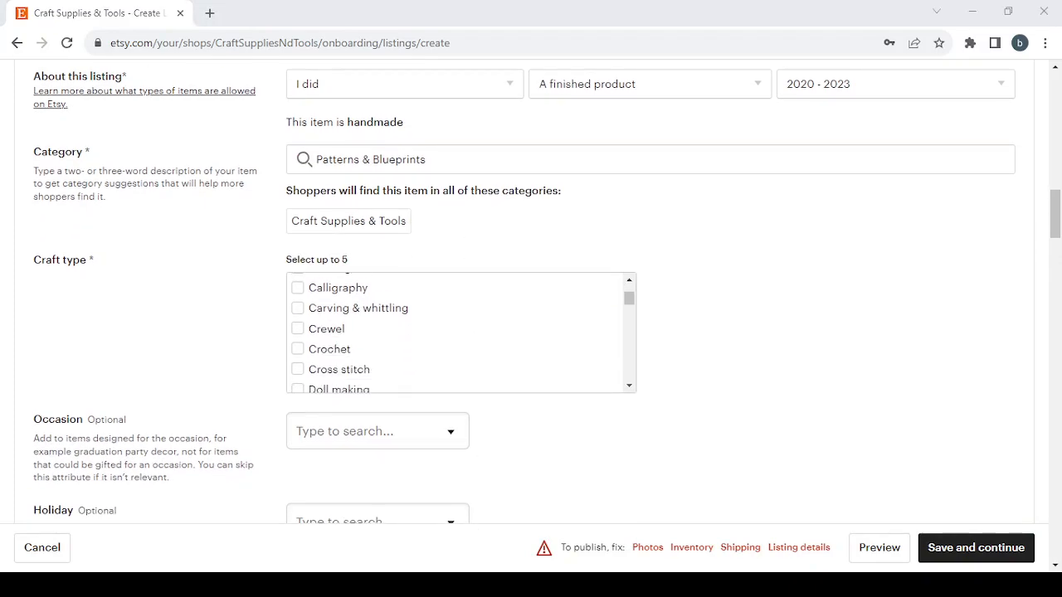
scroll(374, 314, down, 1)
scroll(374, 314, up, 2)
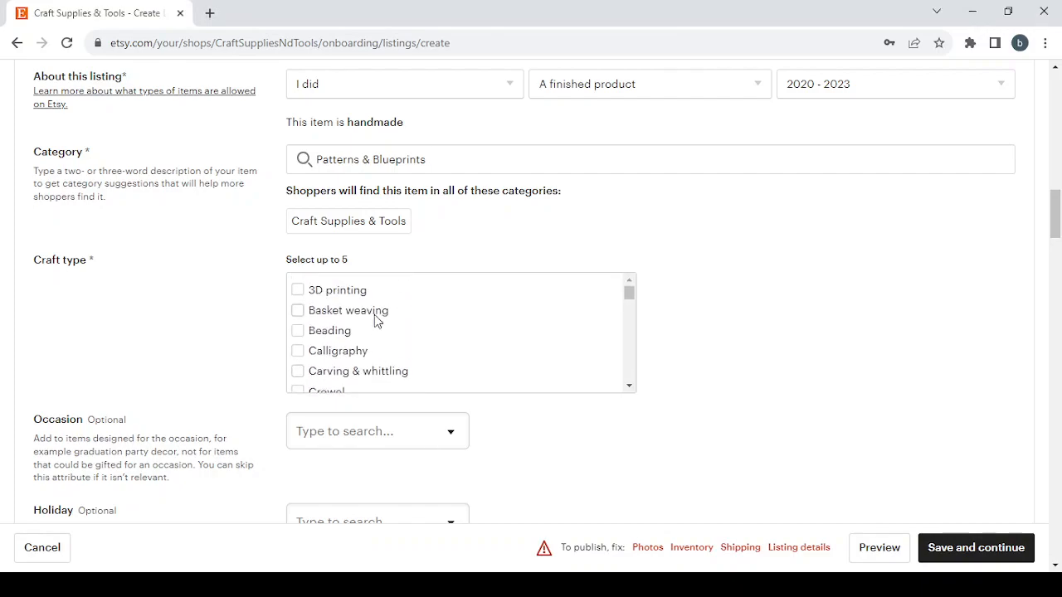
scroll(249, 313, down, 1)
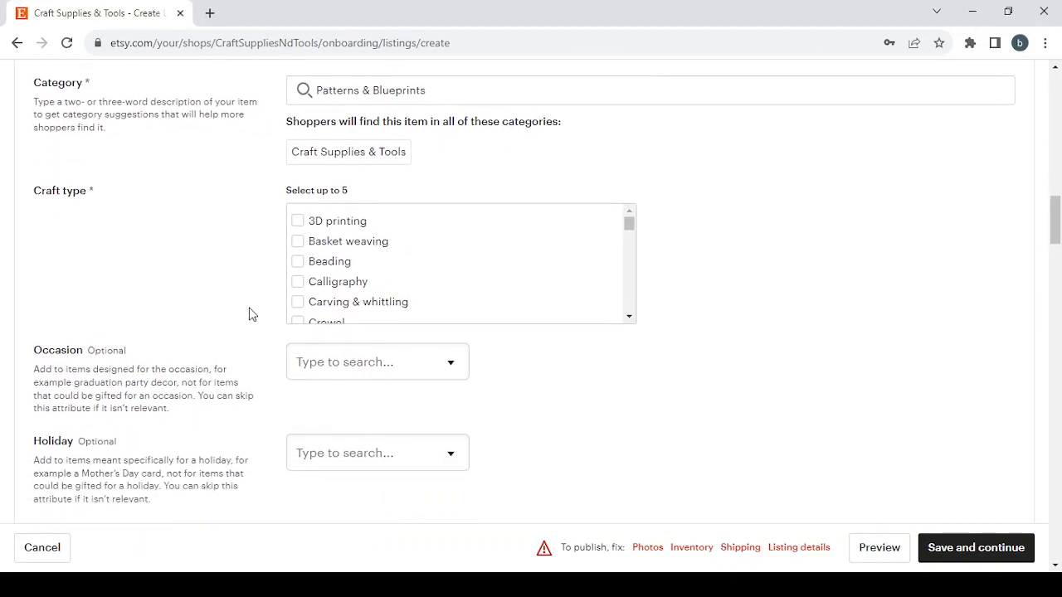
click(296, 221)
click(296, 241)
click(298, 261)
click(298, 282)
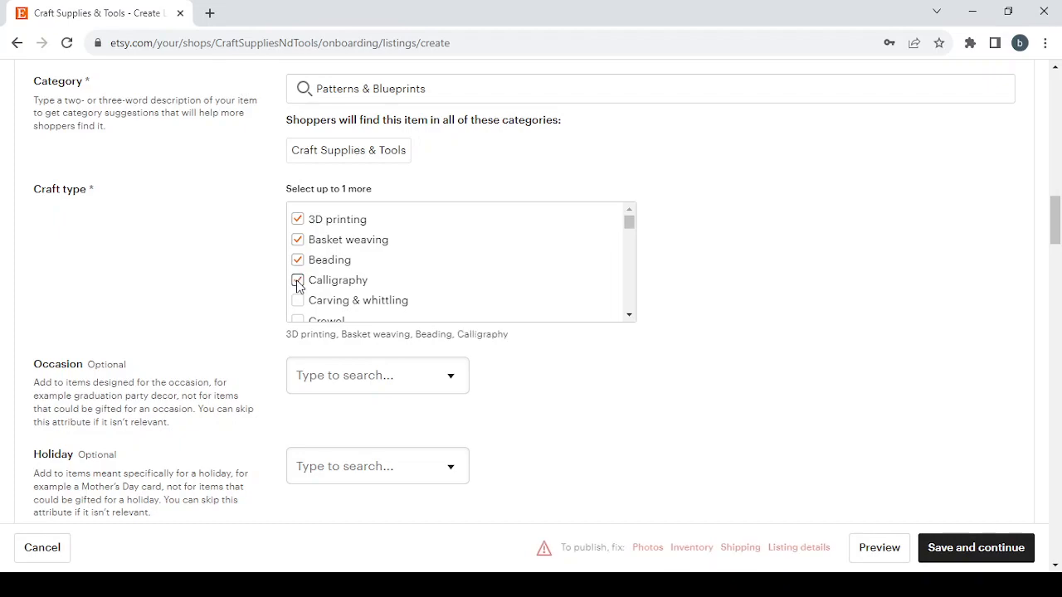
click(298, 300)
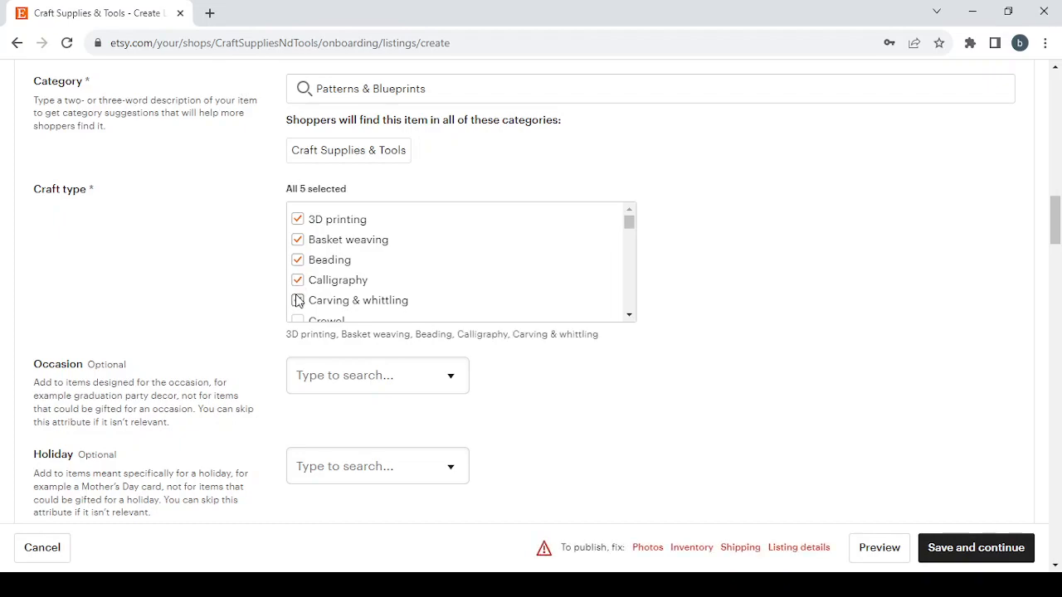
Step: Look through the optional Occasion and Holiday choices without selecting any
scroll(659, 327, down, 2)
scroll(656, 327, down, 1)
click(381, 151)
click(595, 178)
click(371, 240)
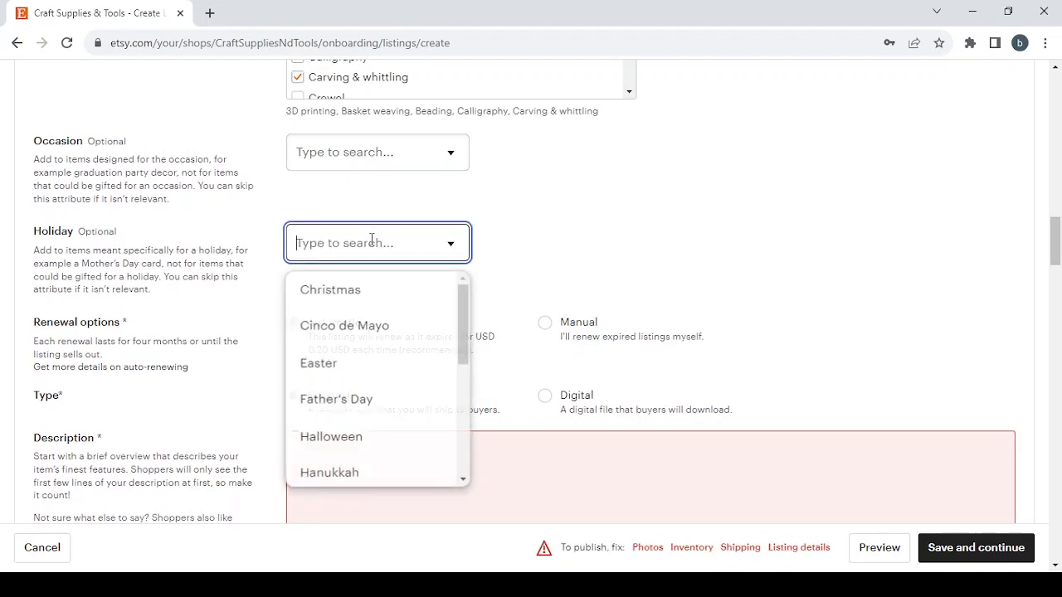
click(593, 239)
Step: Set the listing's renewal option to Manual
scroll(462, 248, down, 2)
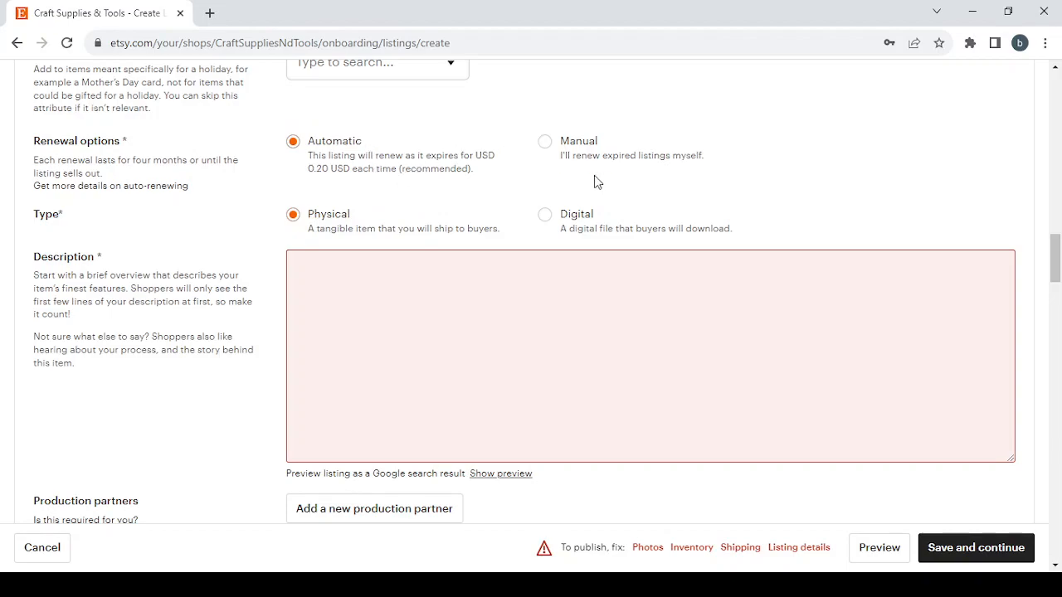
click(545, 142)
Step: Examine the form for adding a new production partner and close it without entering anything
scroll(174, 374, down, 3)
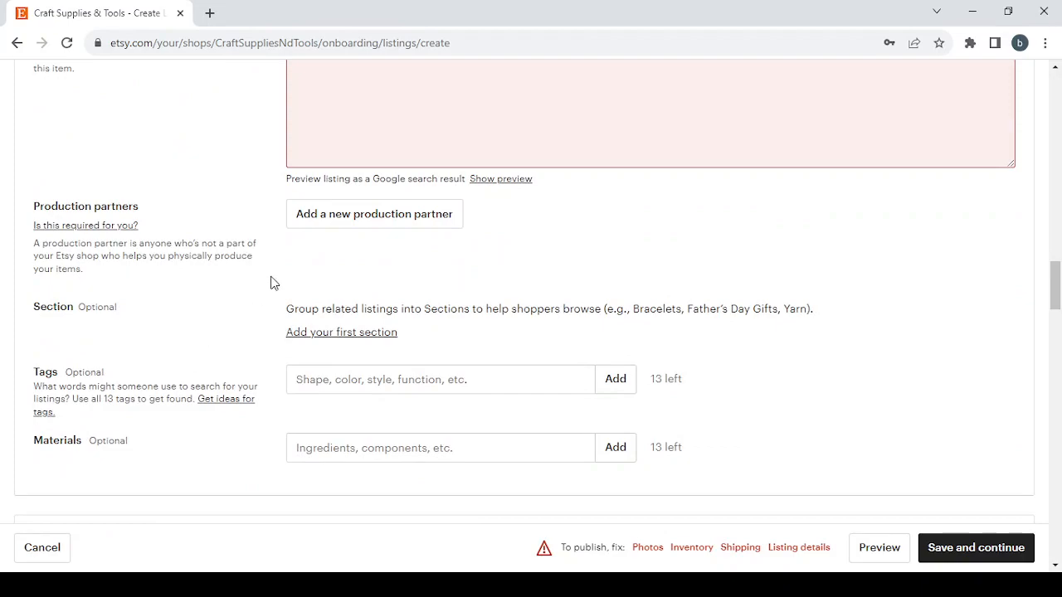
click(370, 232)
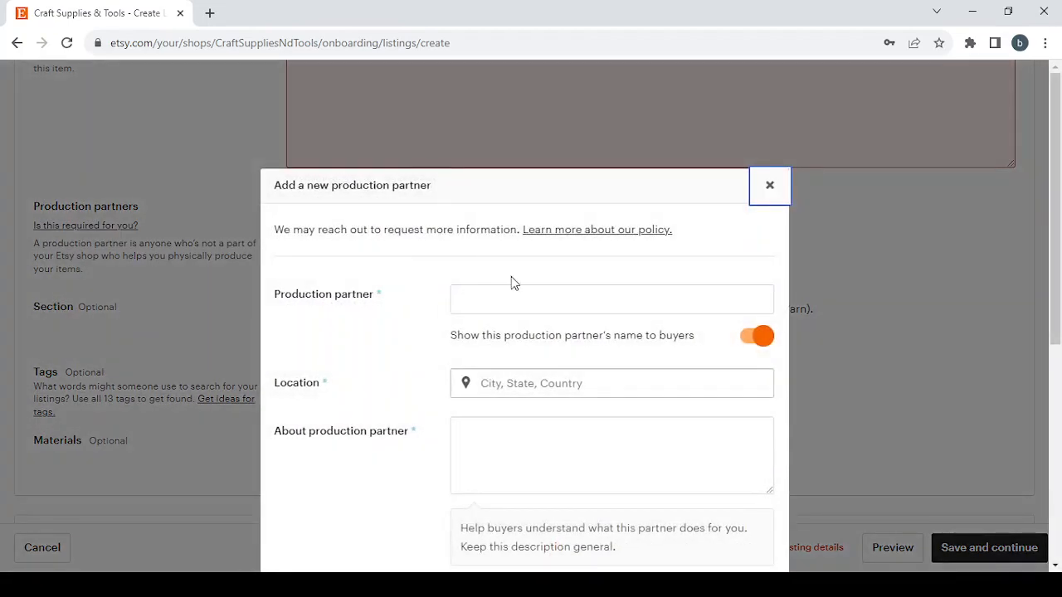
scroll(561, 324, down, 3)
scroll(560, 324, up, 3)
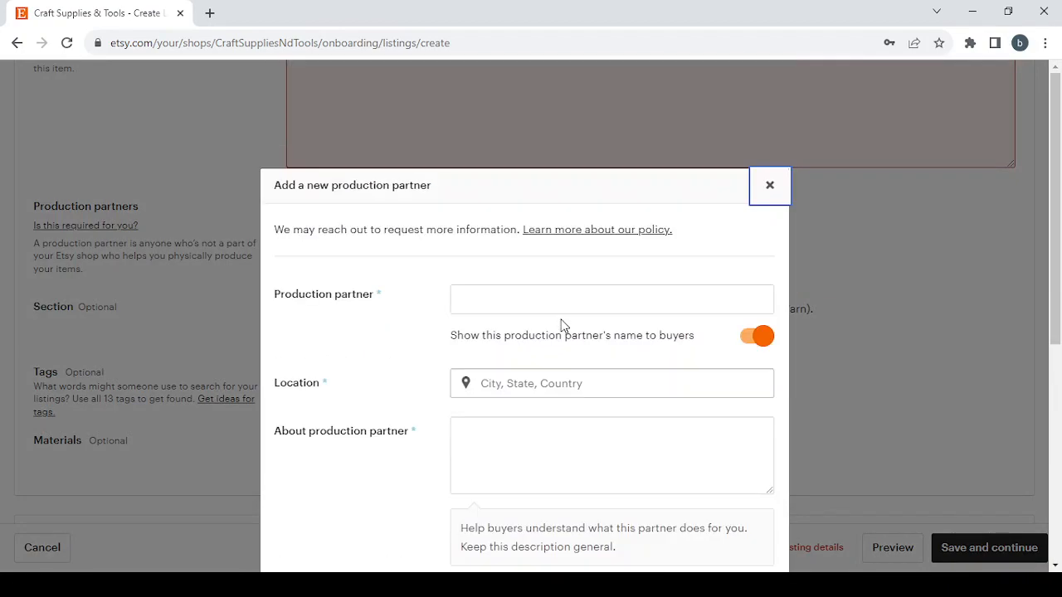
click(765, 184)
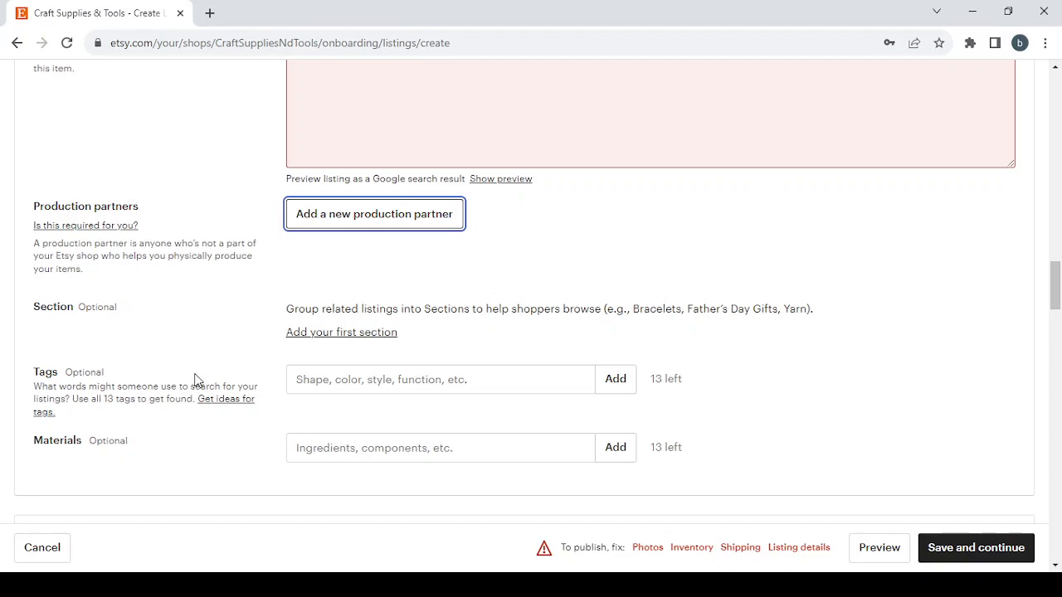
Step: Review the Inventory and pricing, Variations, Personalization and Shipping sections down to Returns and exchanges
click(466, 584)
click(322, 292)
scroll(322, 285, down, 5)
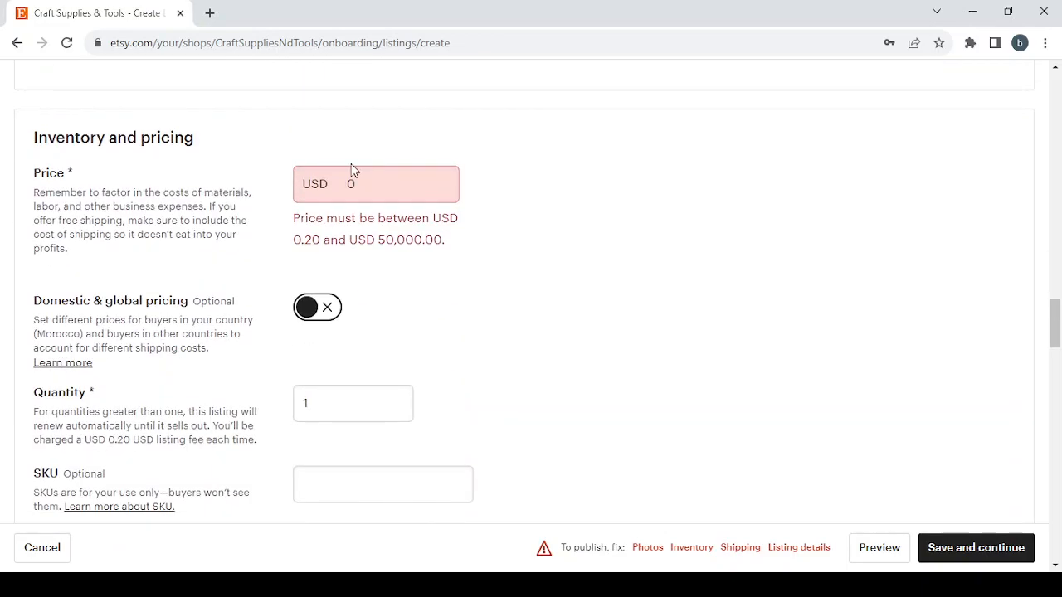
scroll(614, 379, down, 10)
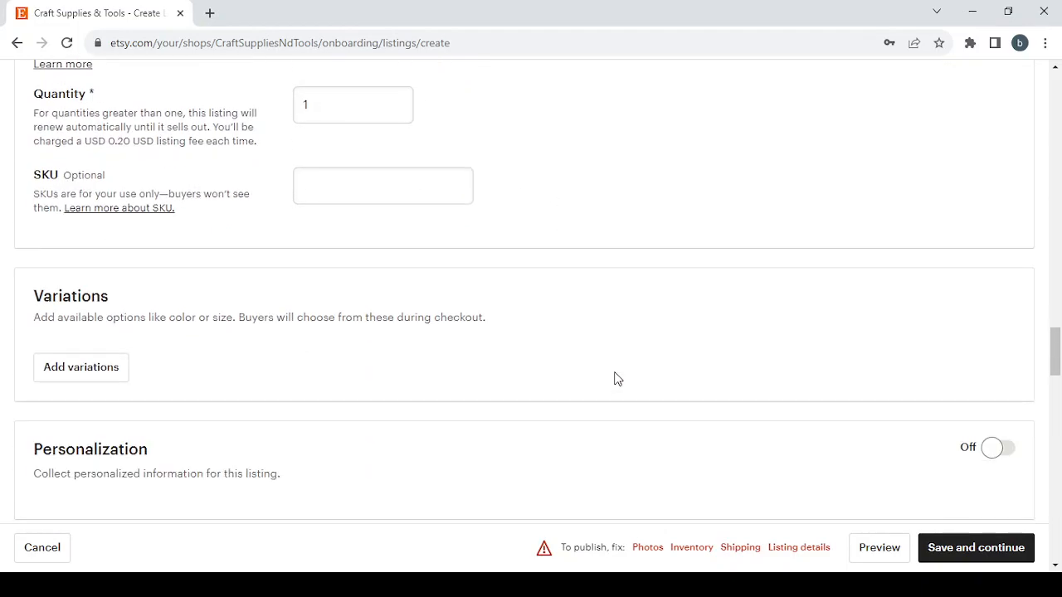
scroll(615, 379, down, 2)
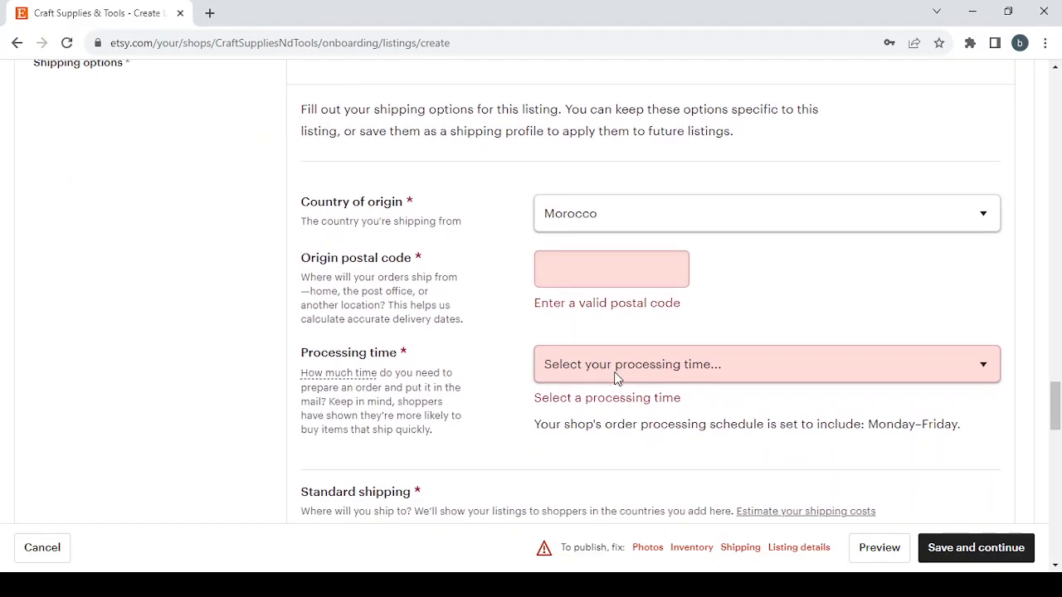
scroll(615, 379, down, 5)
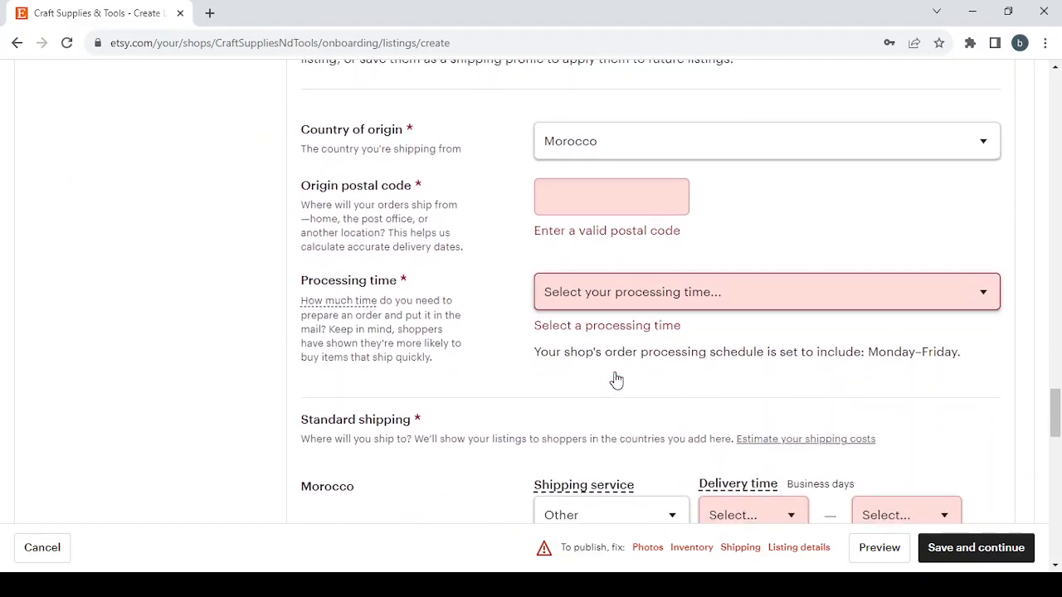
scroll(615, 379, down, 10)
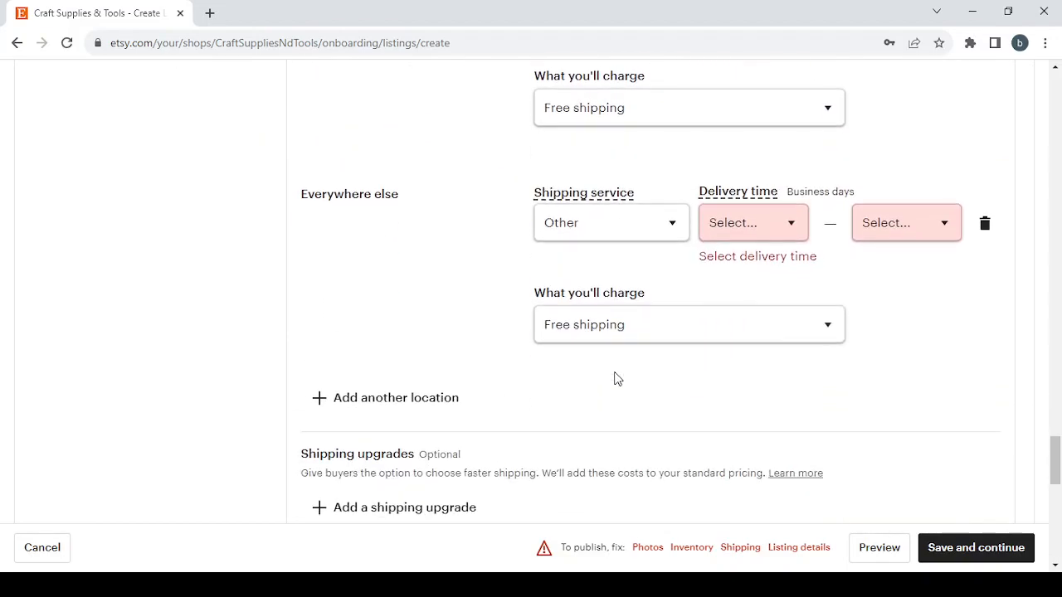
scroll(615, 379, down, 4)
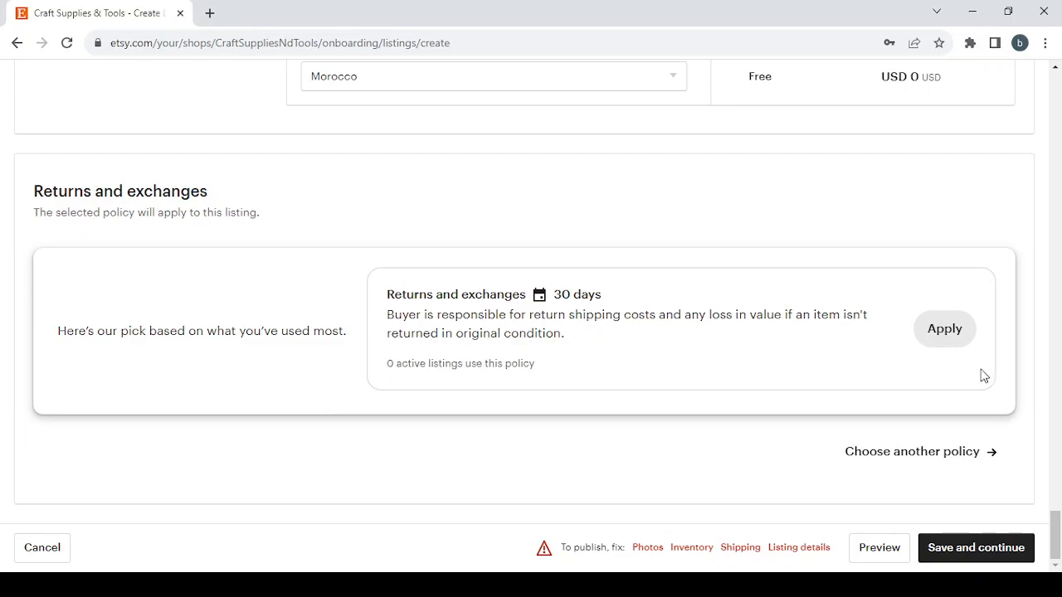
Step: Start creating another policy for the listing's returns and exchanges and look over its options
click(930, 461)
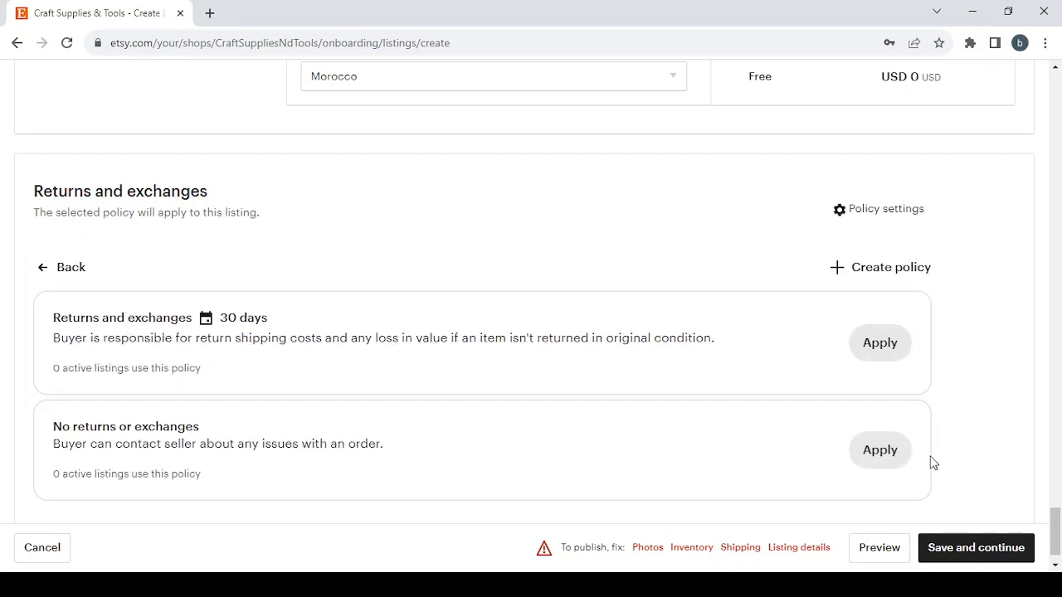
click(838, 274)
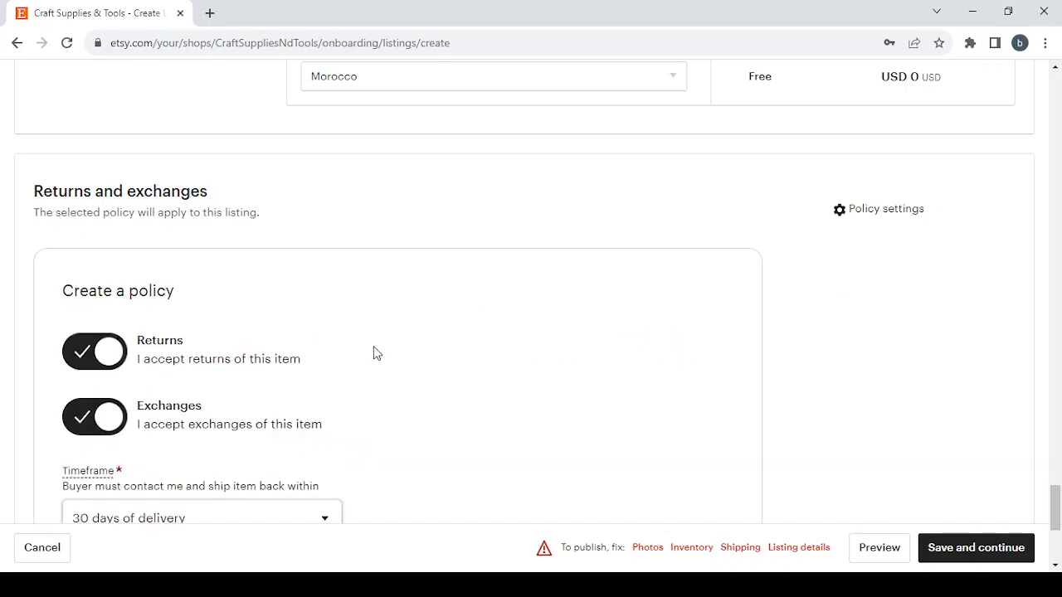
scroll(373, 353, down, 1)
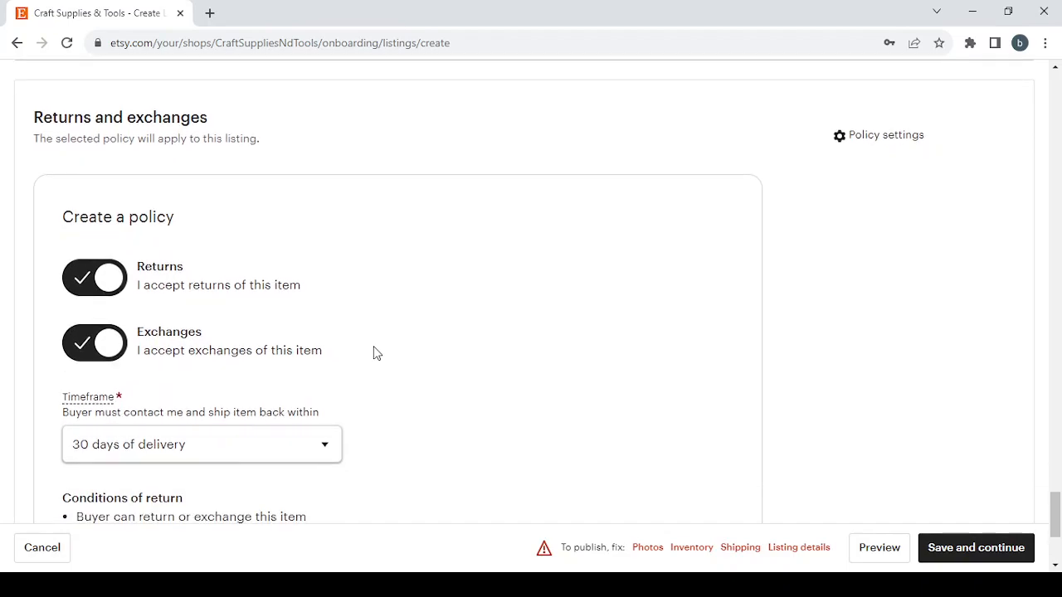